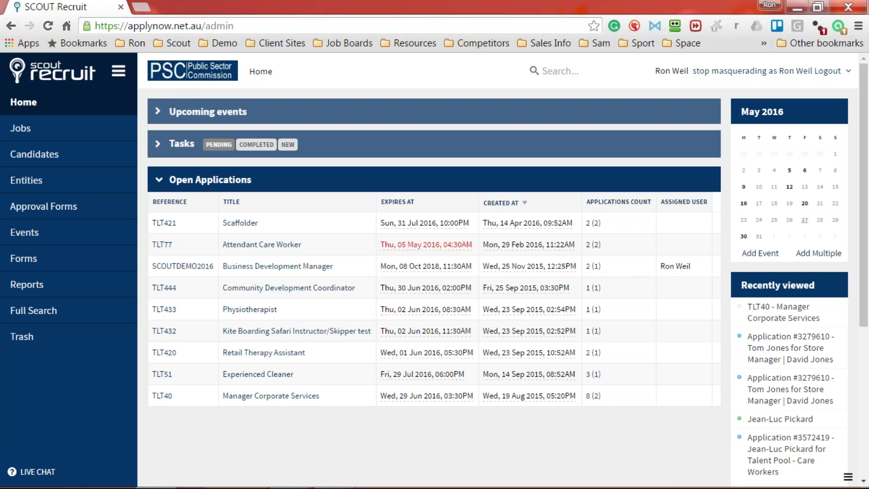
- Hide and restore the navigation menu, and toggle the dashboard's Tasks and Open Applications sections
left_click(118, 71)
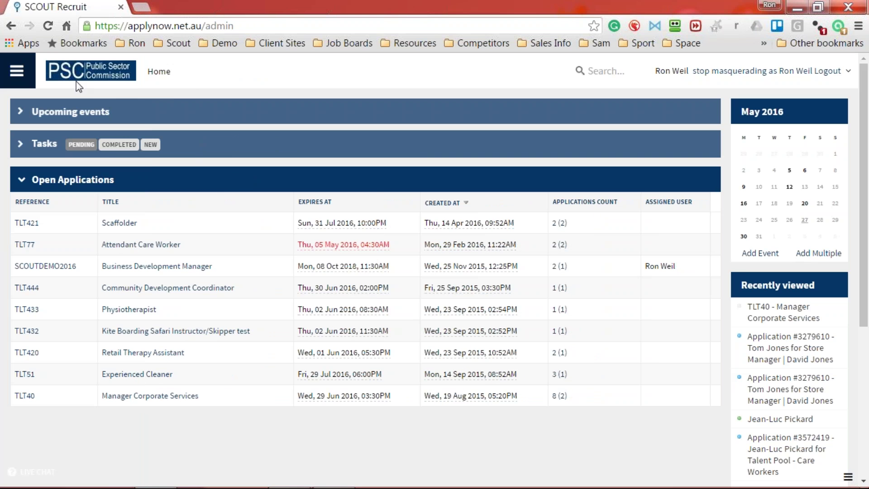
left_click(17, 72)
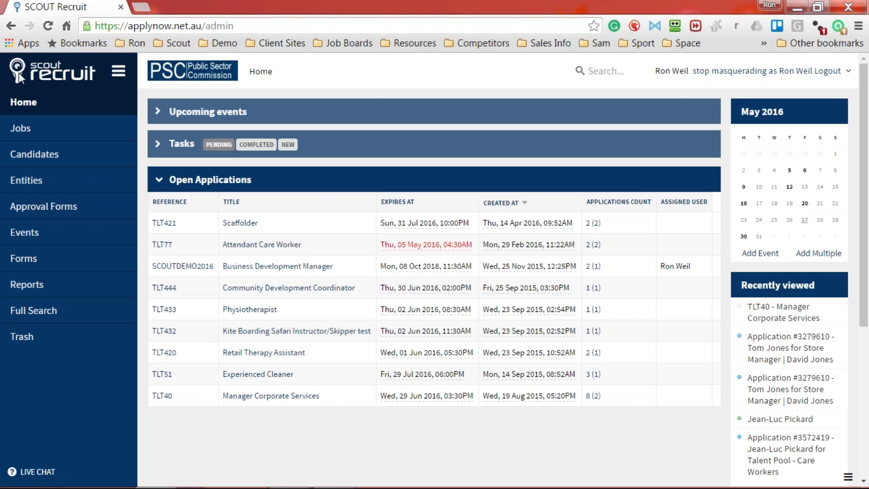
left_click(188, 149)
left_click(189, 152)
left_click(187, 182)
left_click(187, 186)
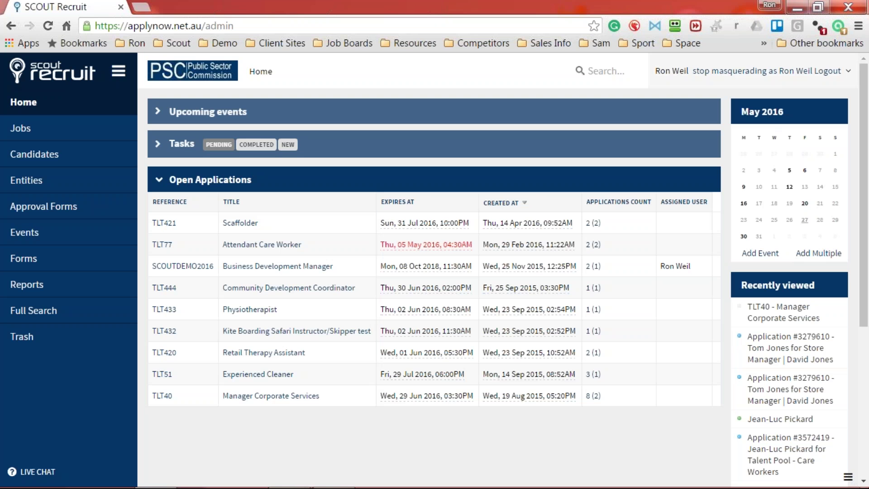
- Stop masquerading as the current user and return to the home dashboard to look it over
left_click(728, 74)
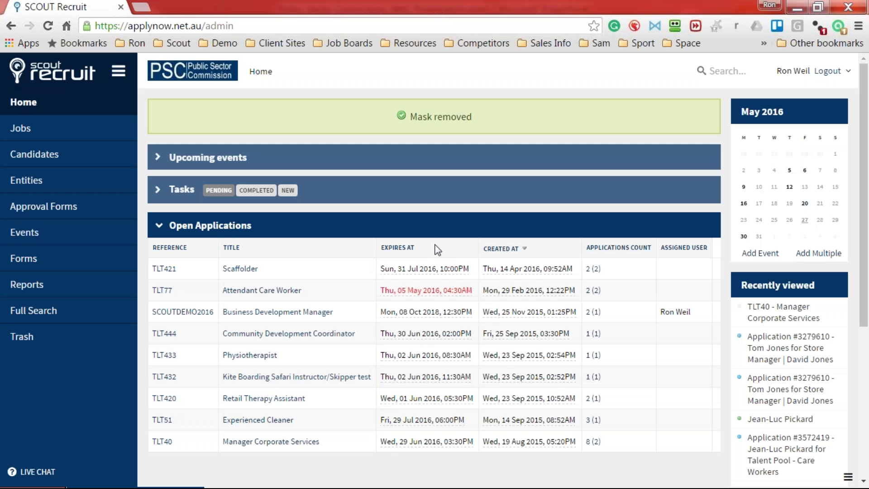
left_click(403, 248)
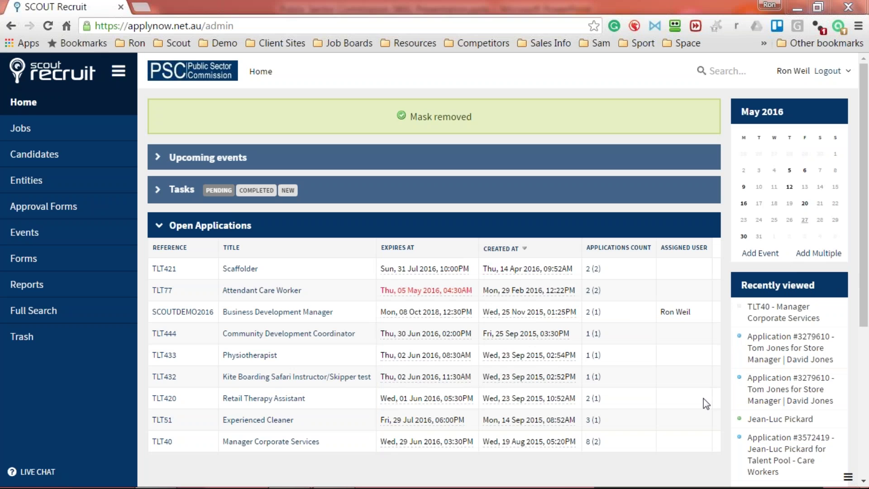
left_click(34, 112)
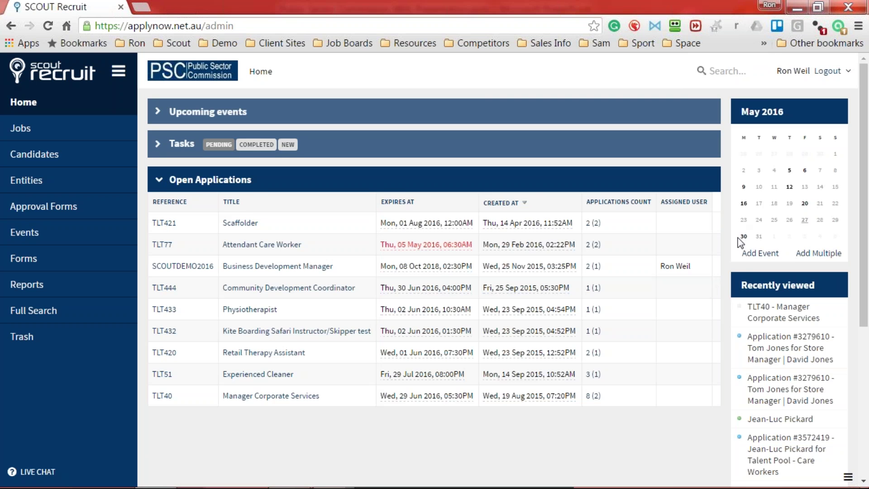
scroll(770, 312, "down", 4)
scroll(770, 312, "up", 4)
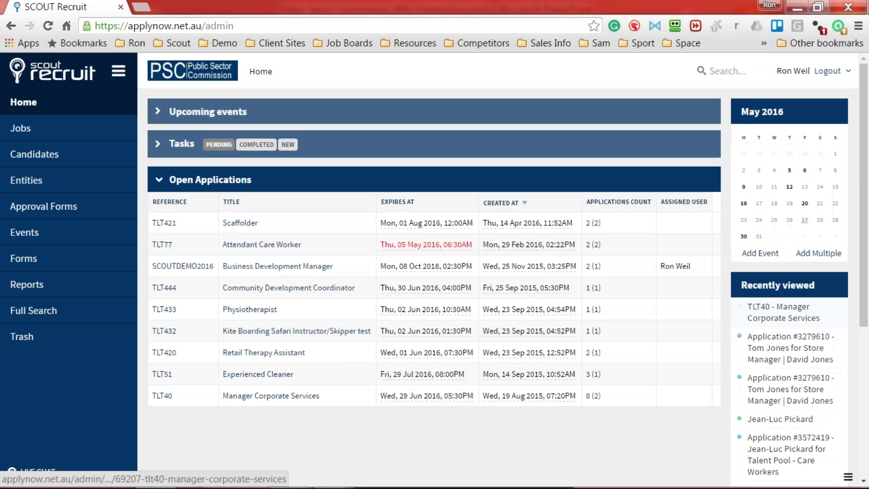
- Log out and back in, masquerade as Demo Hiring Manager, and show that user's home dashboard
left_click(826, 77)
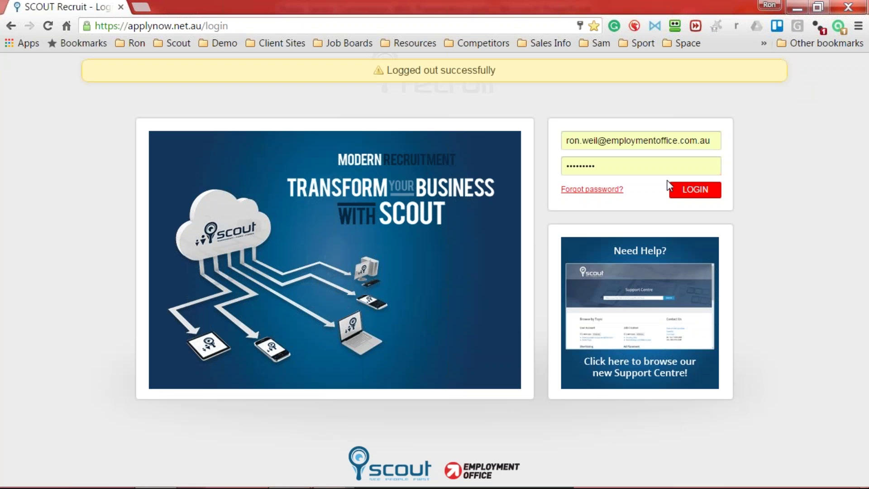
left_click(687, 196)
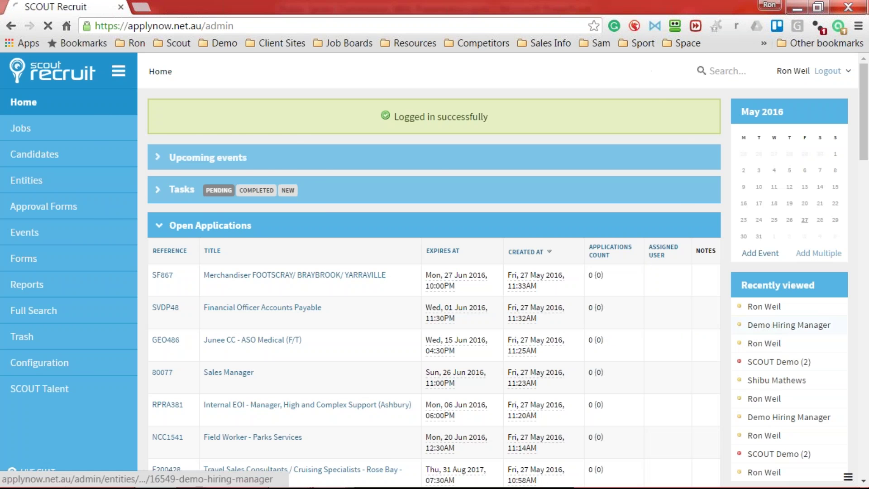
left_click(768, 325)
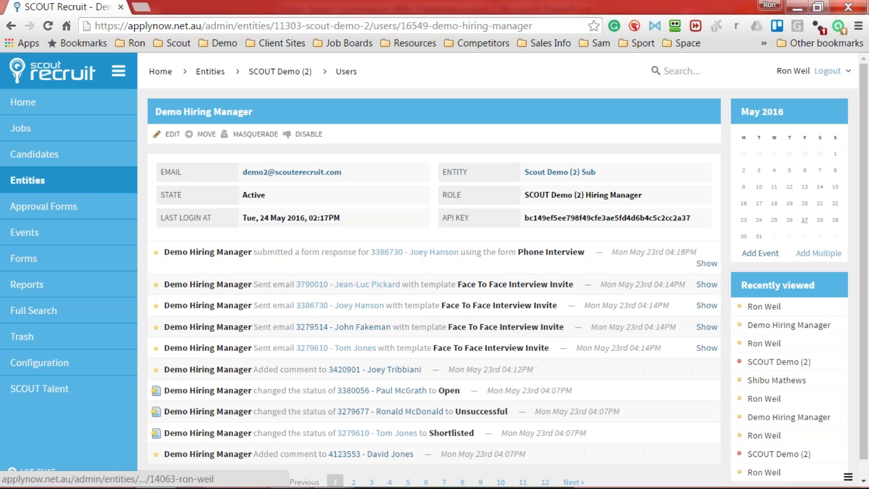
left_click(256, 134)
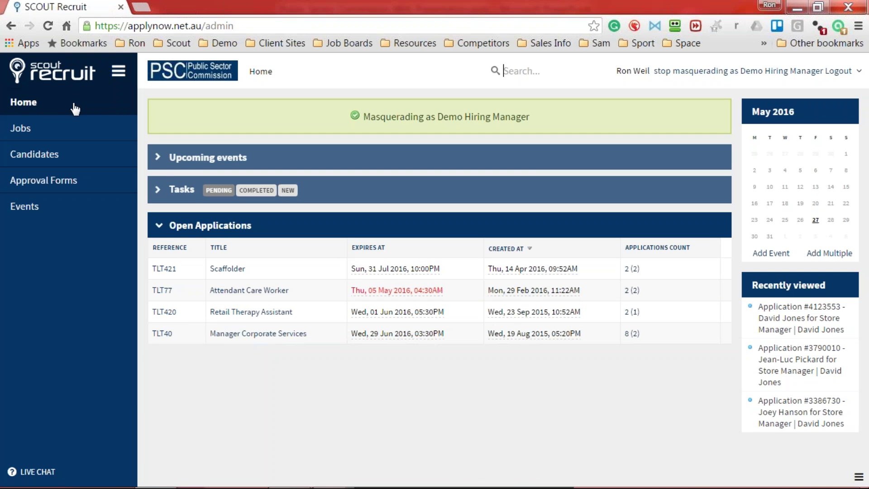
left_click(46, 107)
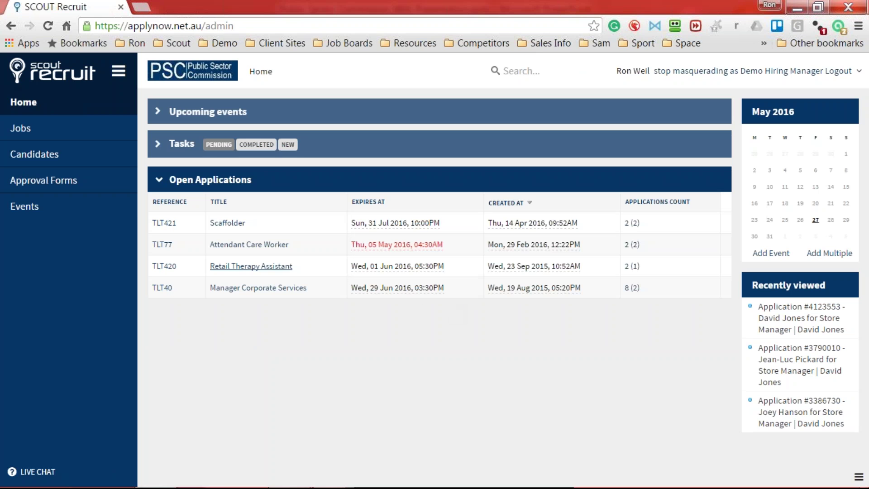
- Start a new Recruitment Request approval and look through its fields down to the Documents and Approvers sections
left_click(23, 186)
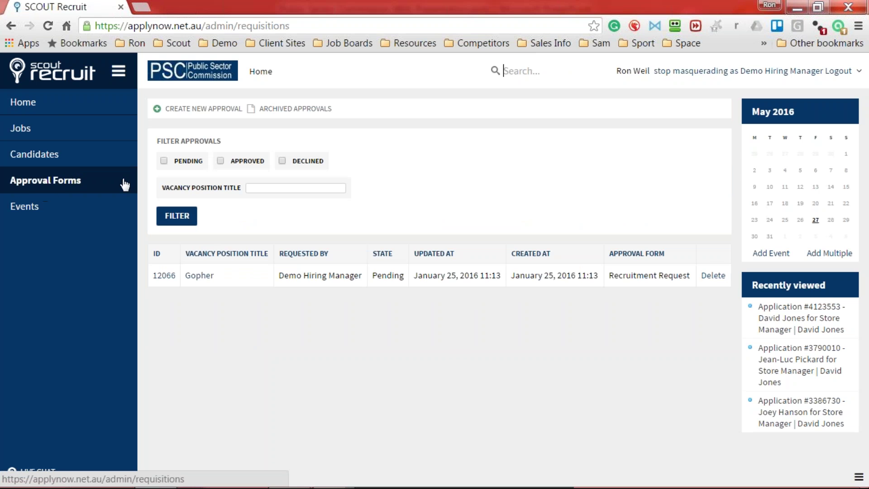
left_click(202, 110)
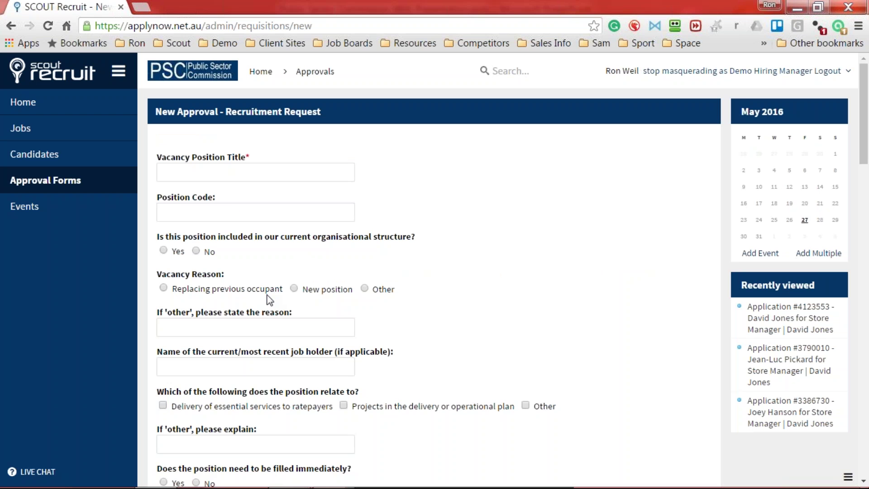
left_click(231, 174)
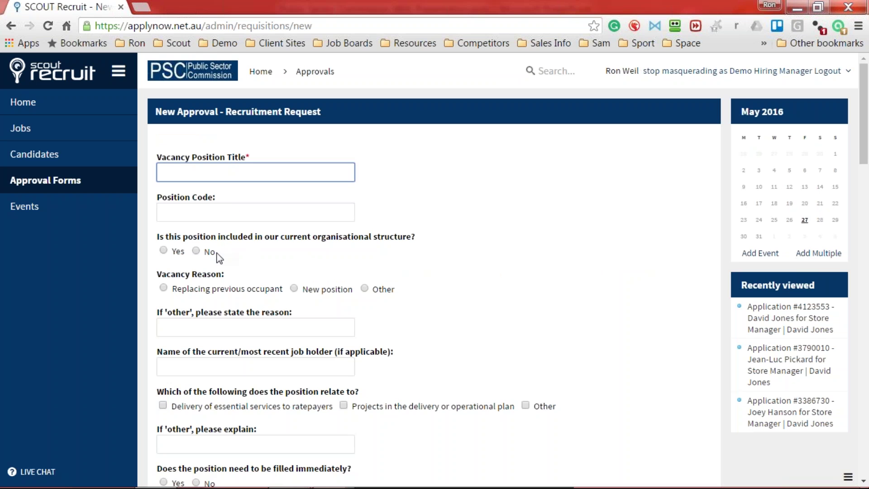
scroll(190, 289, "down", 2)
scroll(190, 288, "down", 3)
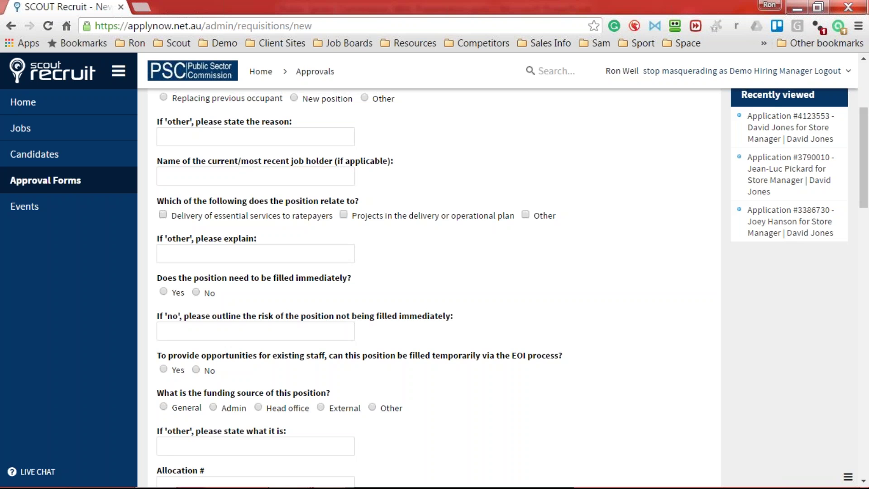
scroll(434, 288, "down", 17)
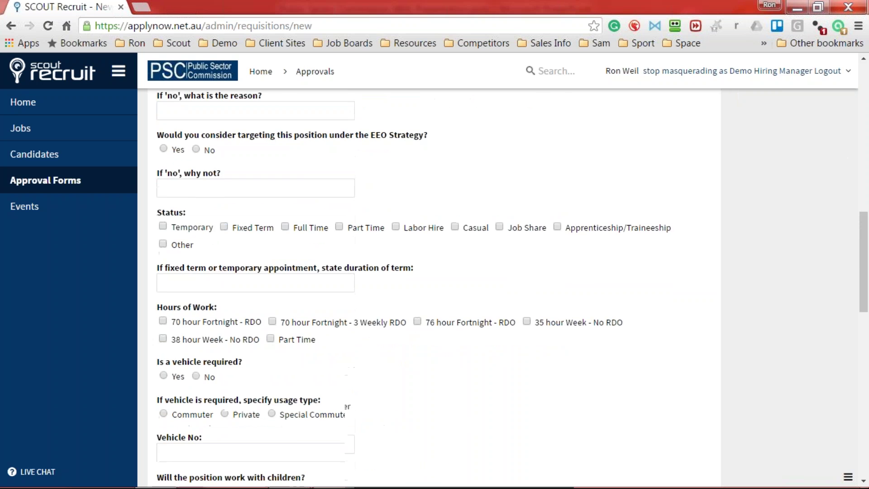
scroll(435, 288, "down", 7)
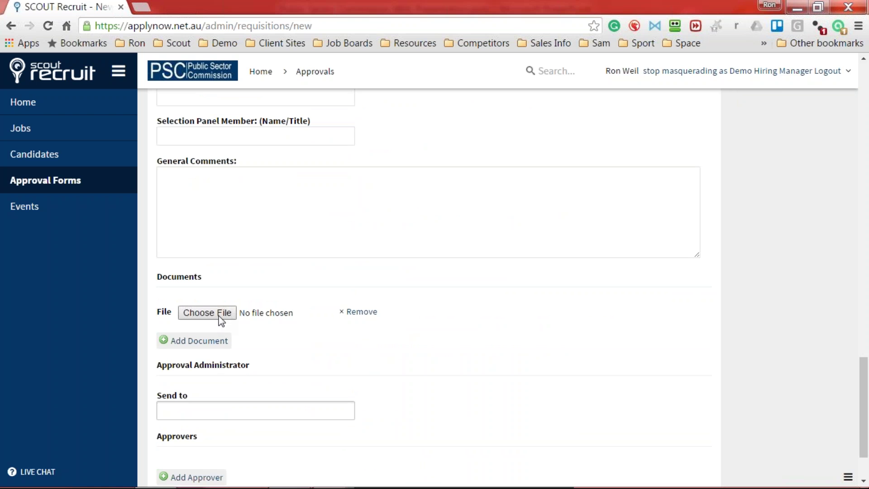
- Add another document row and two approver email rows to the request, and return to the approvals list without submitting
left_click(181, 342)
scroll(181, 342, "down", 3)
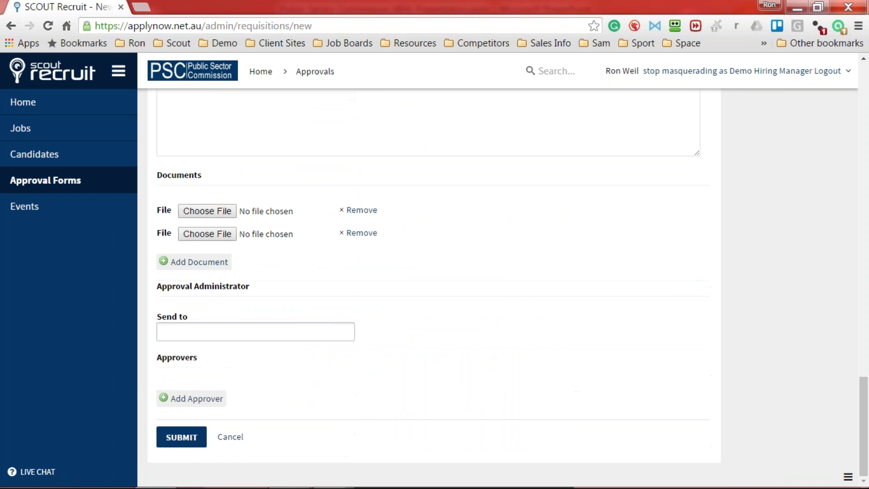
left_click(187, 401)
left_click(181, 422)
scroll(180, 425, "down", 1)
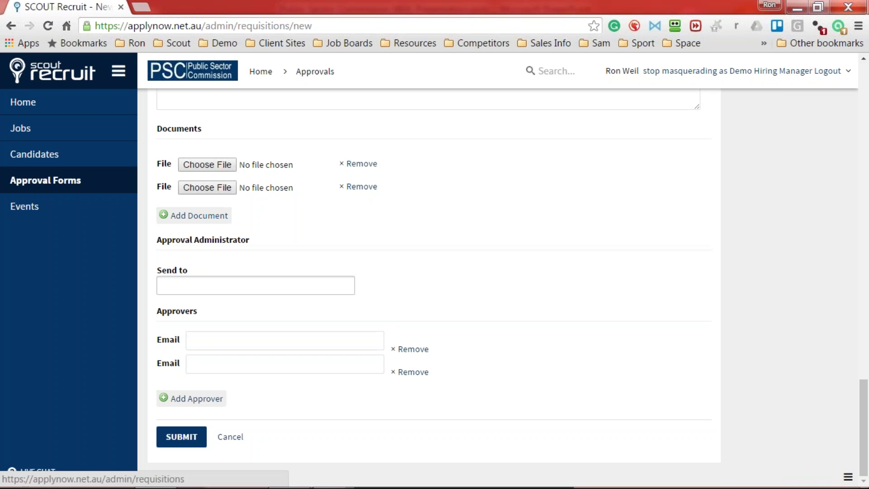
left_click(42, 189)
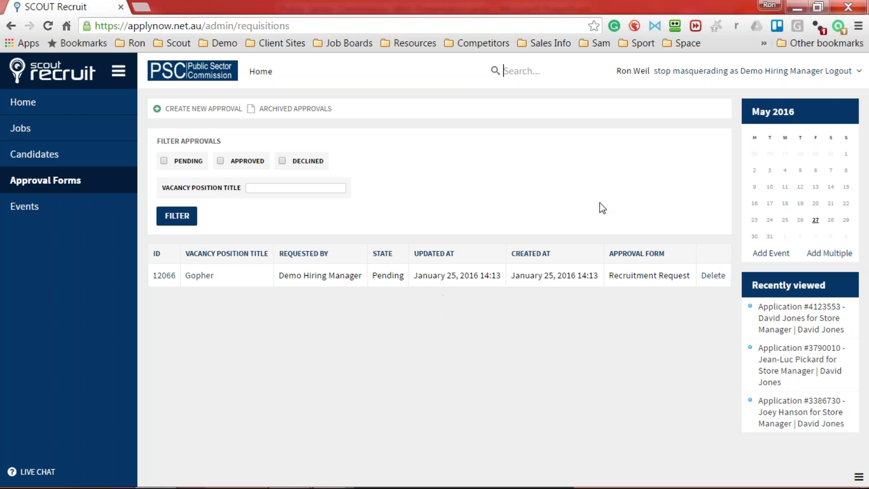
- Stop masquerading as Demo Hiring Manager, masquerade as the SCOUT Demo (2) HR/Admin user, and open the approval forms list
left_click(778, 73)
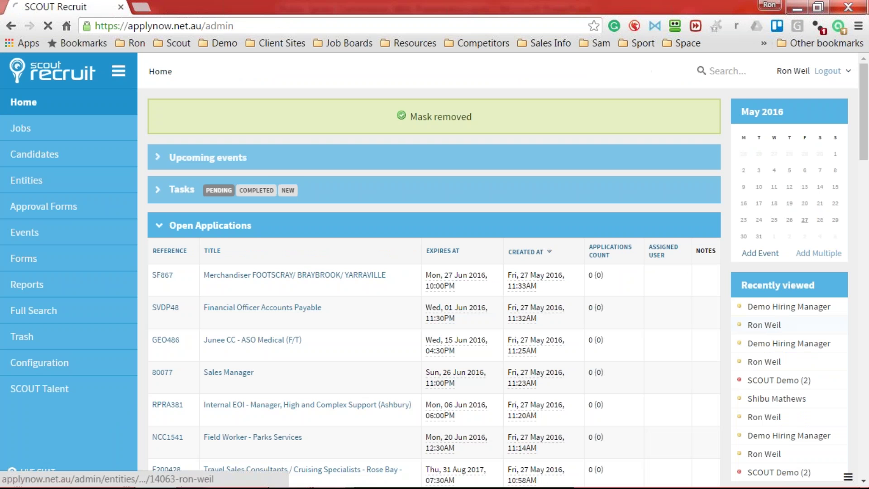
left_click(765, 325)
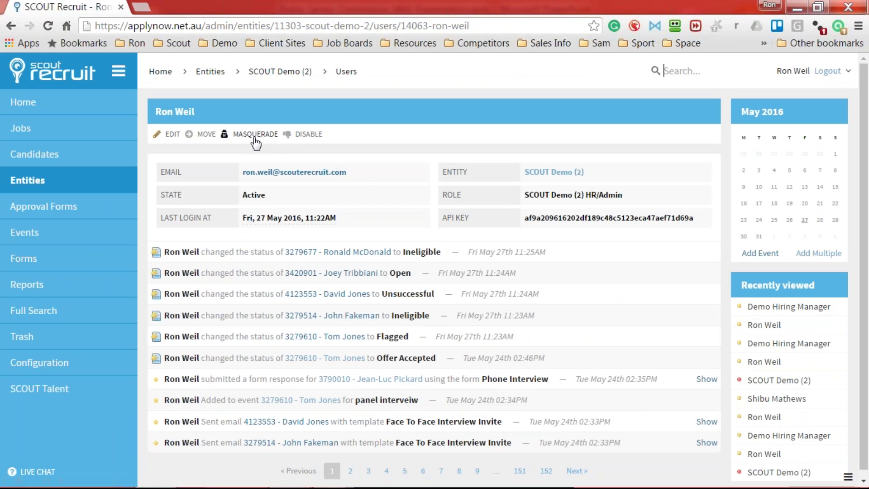
left_click(255, 134)
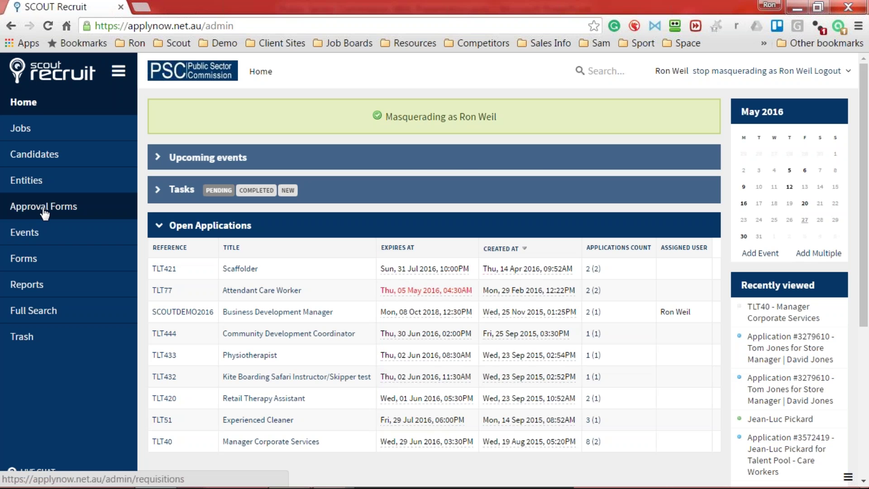
left_click(44, 211)
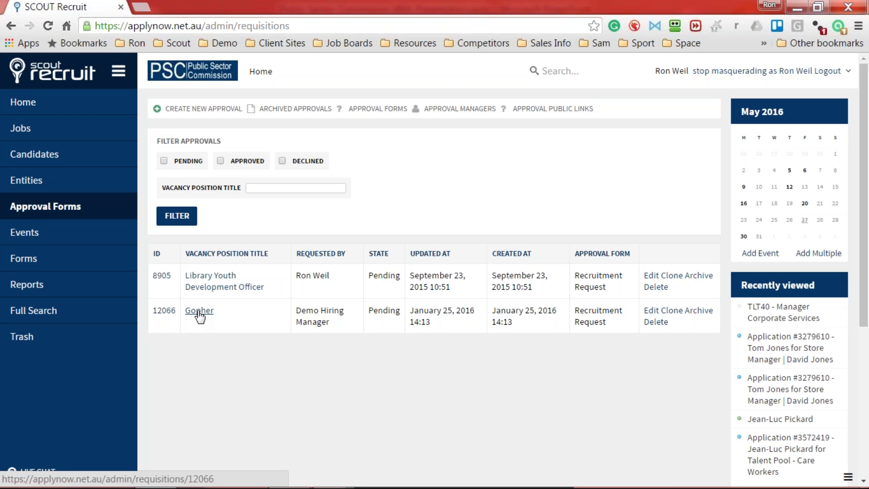
- Open the TLT40 Manager Corporate Services job from the home dashboard and review its details and advertisement
left_click(31, 111)
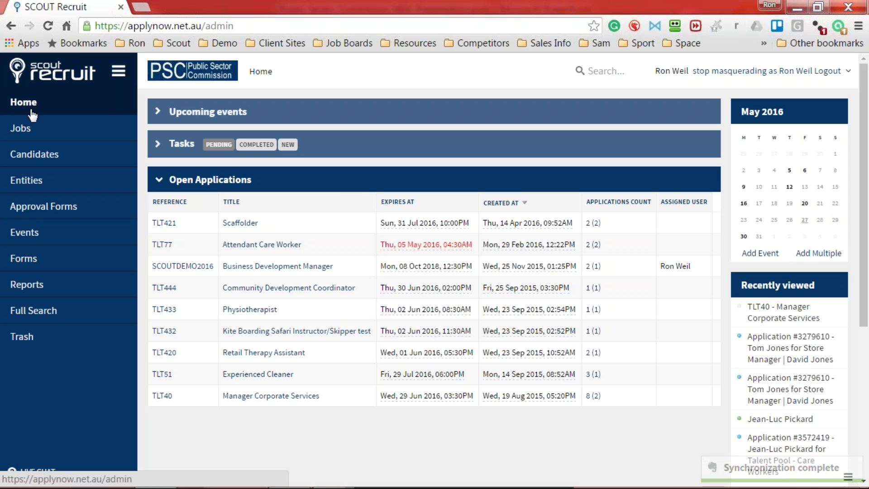
left_click(240, 401)
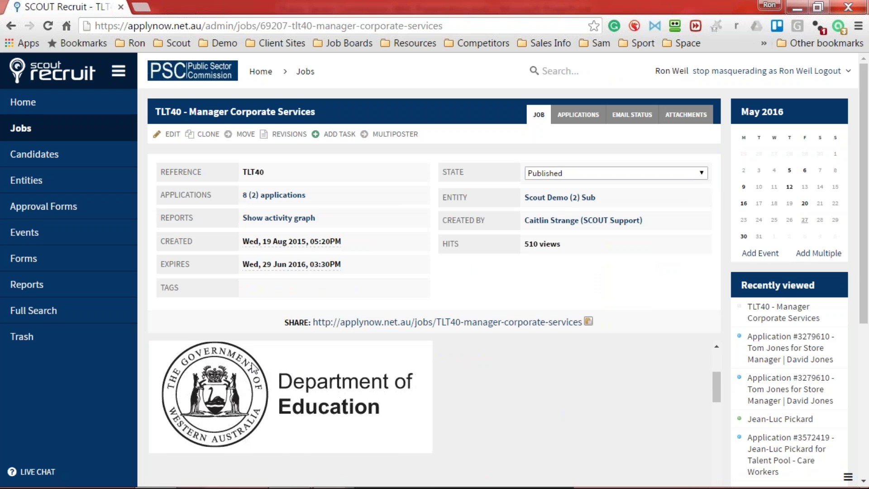
scroll(254, 366, "up", 5)
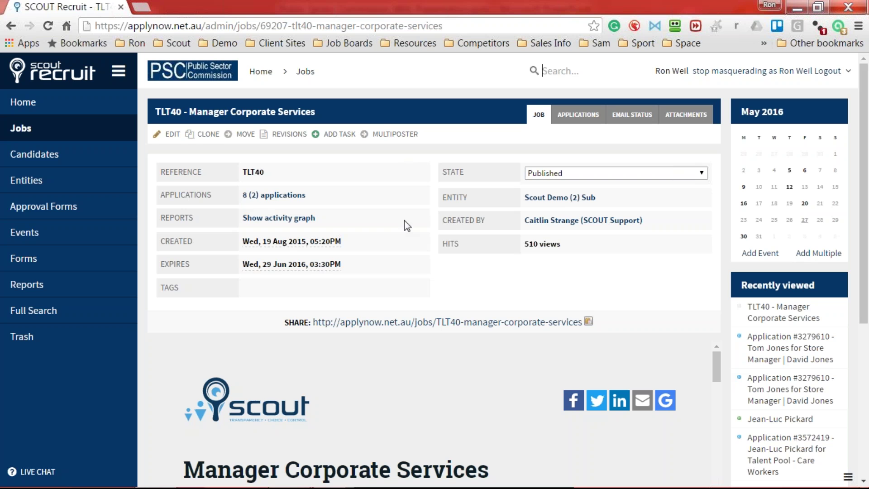
mouse_move(395, 325)
scroll(345, 343, "down", 3)
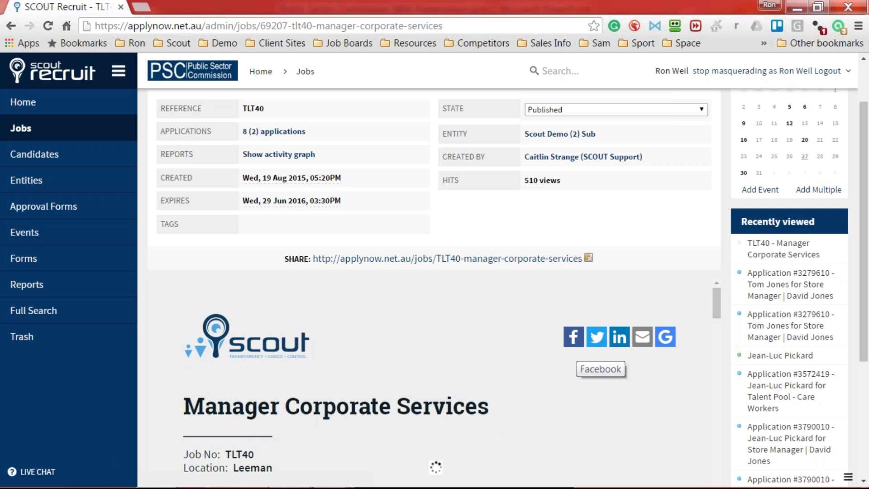
scroll(420, 366, "up", 2)
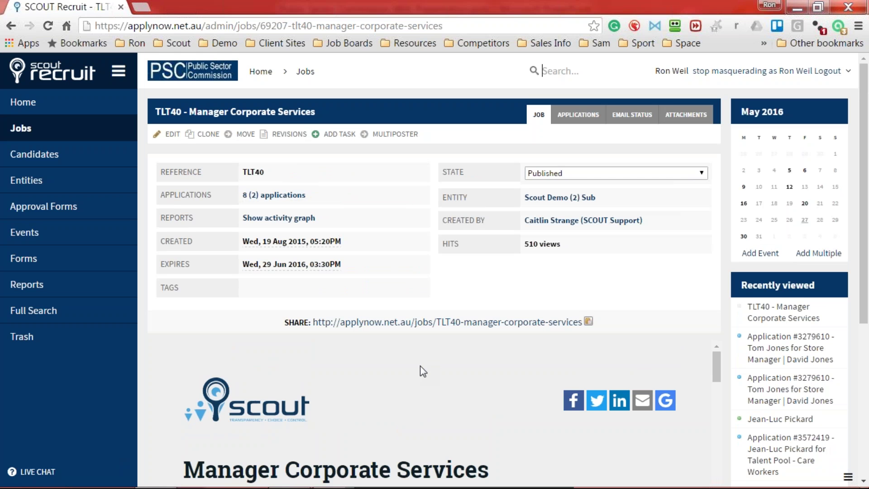
- Examine the job's activity graph for applications per day and by source, and return to the home dashboard
left_click(284, 222)
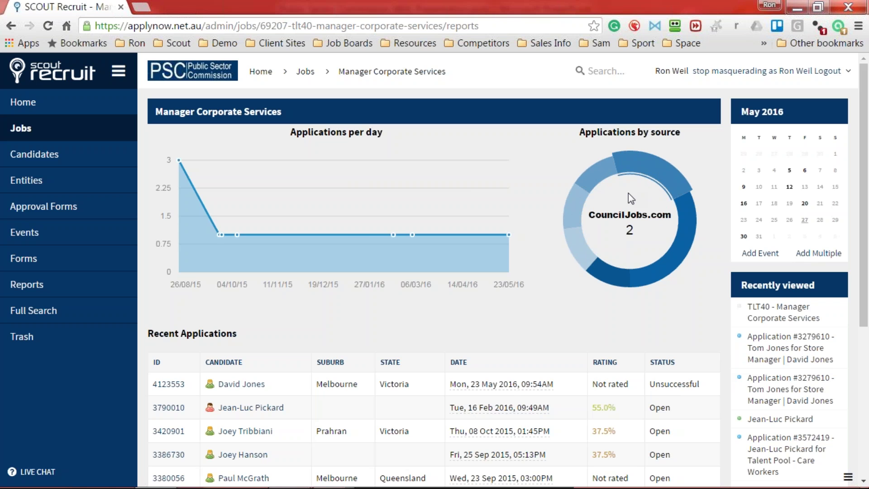
mouse_move(335, 218)
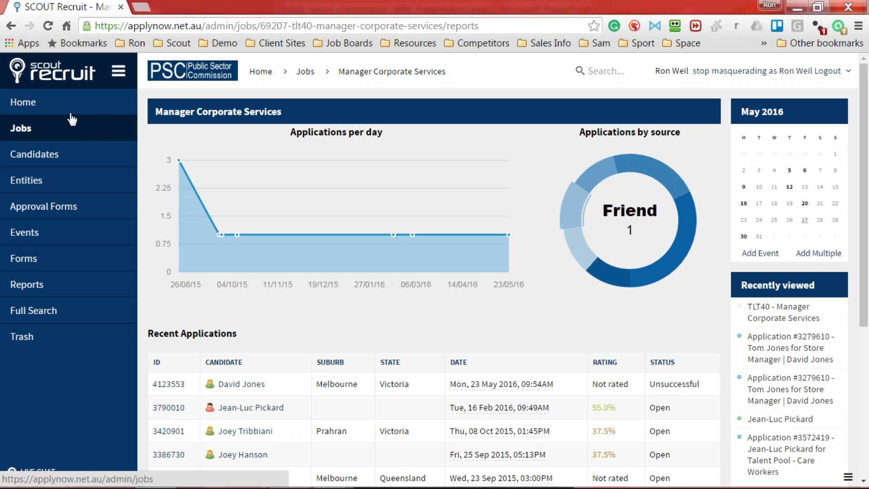
left_click(33, 111)
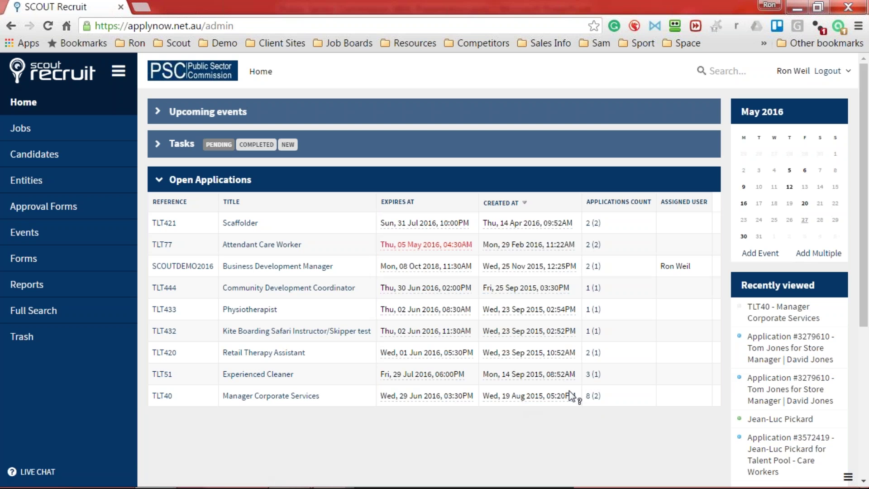
- View the applications received for TLT40 Manager Corporate Services, and log out and back in
left_click(593, 396)
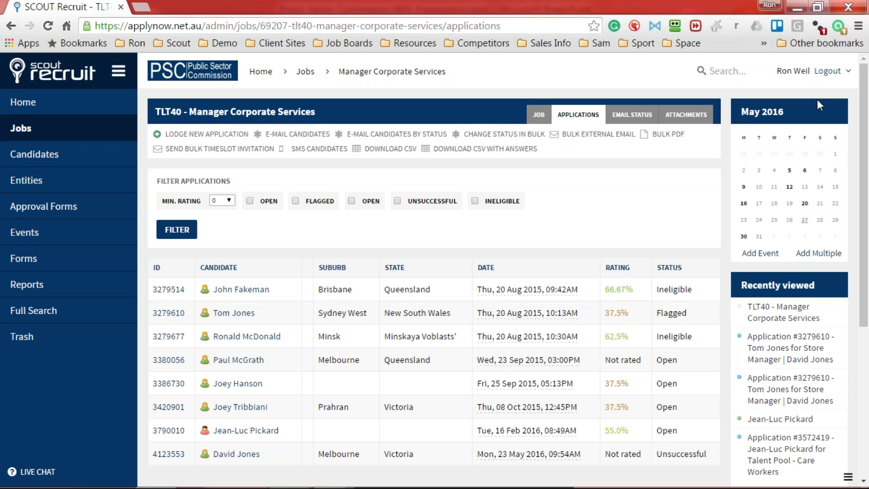
left_click(828, 71)
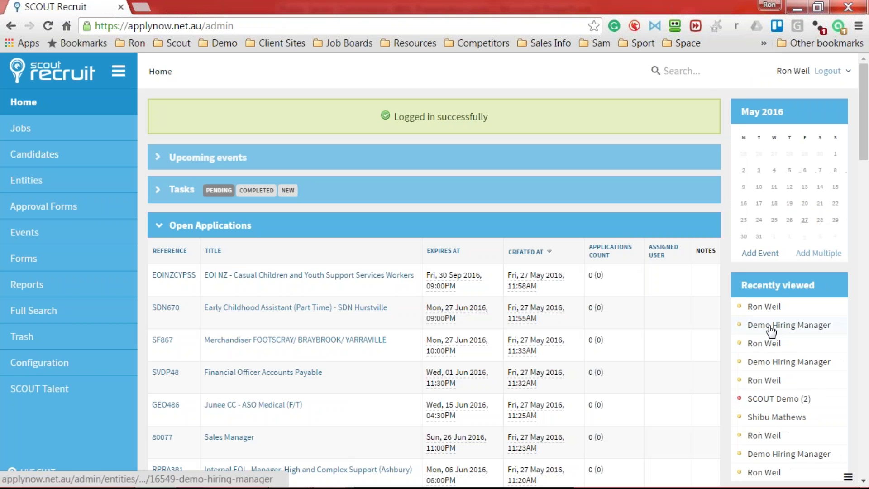
- Masquerade as Demo Hiring Manager from the recently viewed users and view the applications for TLT40 Manager Corporate Services
left_click(769, 328)
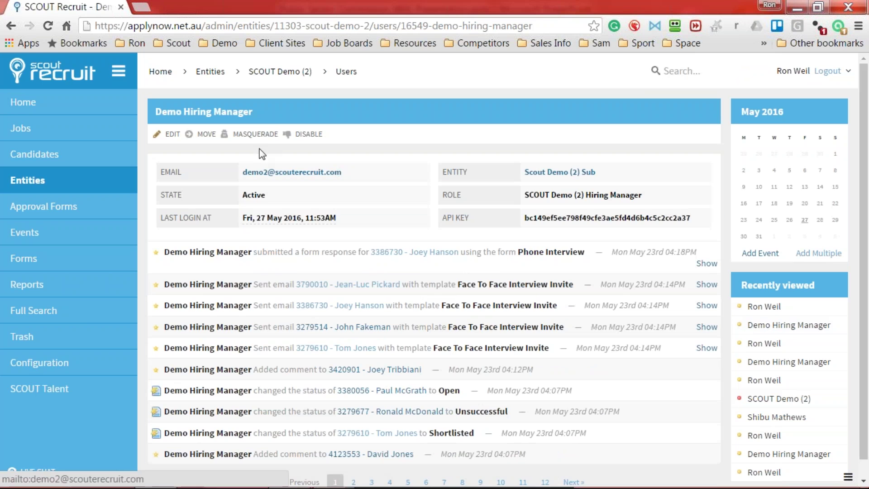
left_click(254, 134)
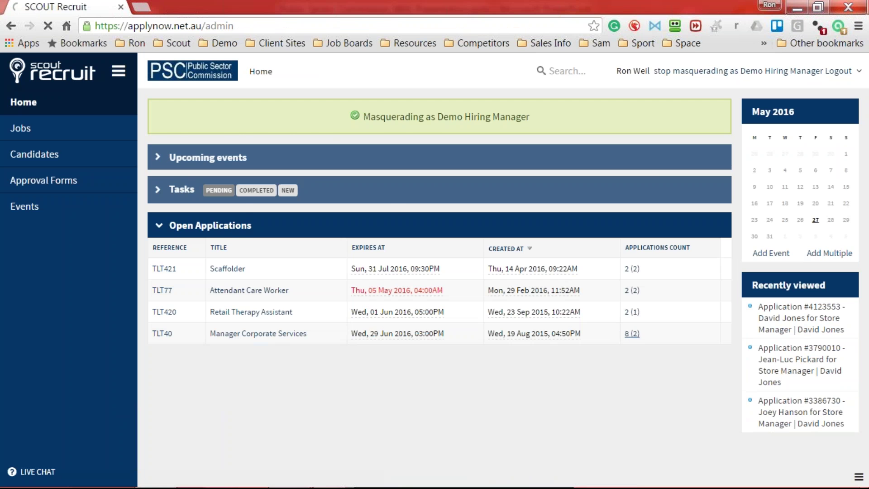
left_click(636, 335)
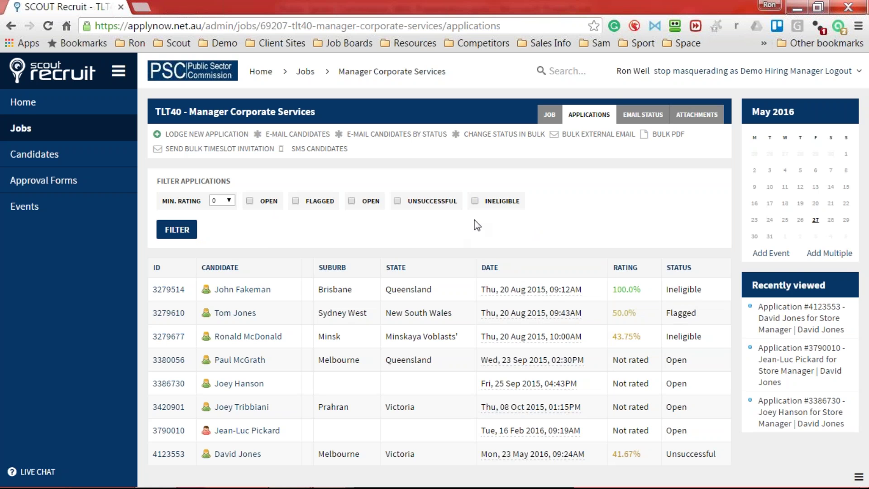
- Filter the TLT40 applications to the Flagged status and both Open statuses
left_click(250, 202)
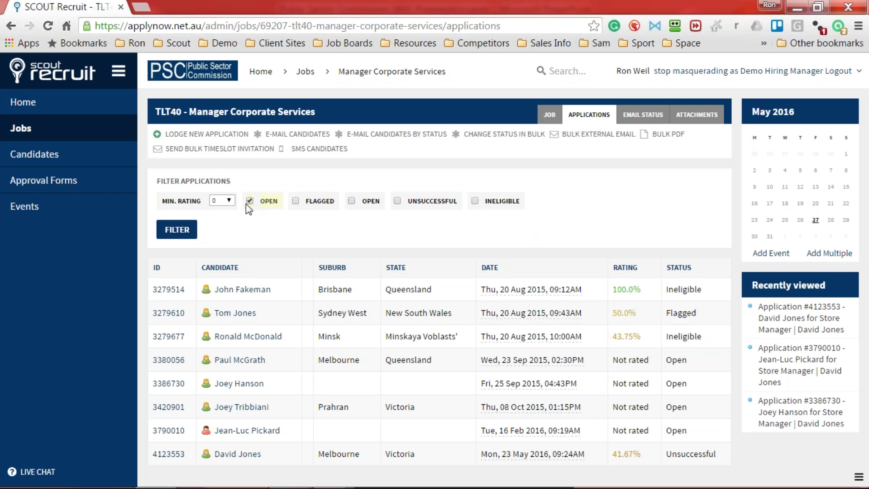
left_click(296, 201)
left_click(352, 201)
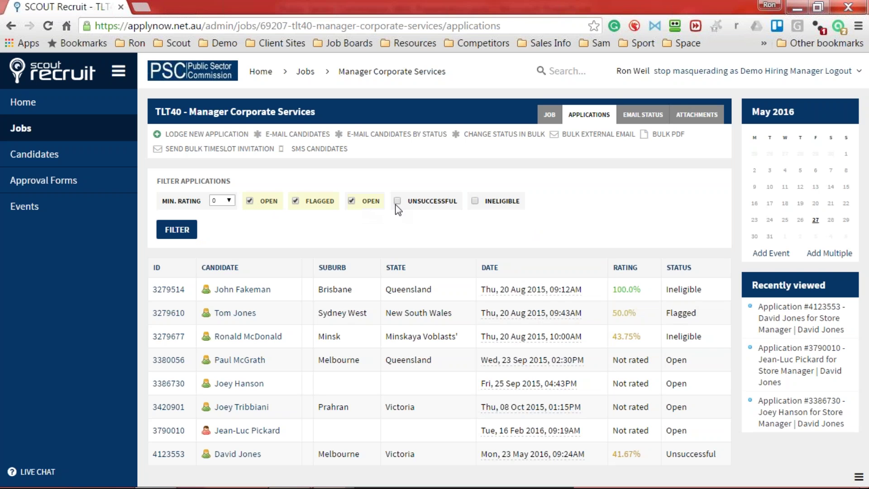
left_click(177, 229)
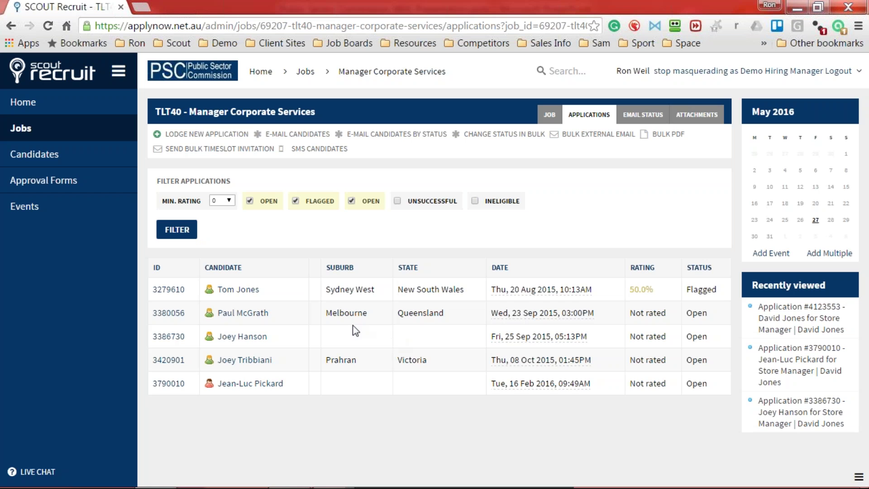
- Open the application from Prahran, Victoria and replace the text of its suitability comment with "this guy is cool"
left_click(237, 362)
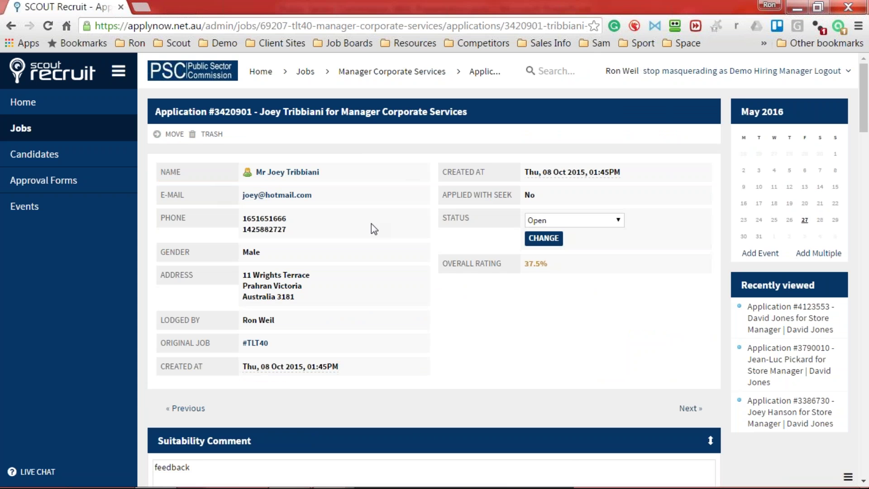
scroll(371, 223, "down", 3)
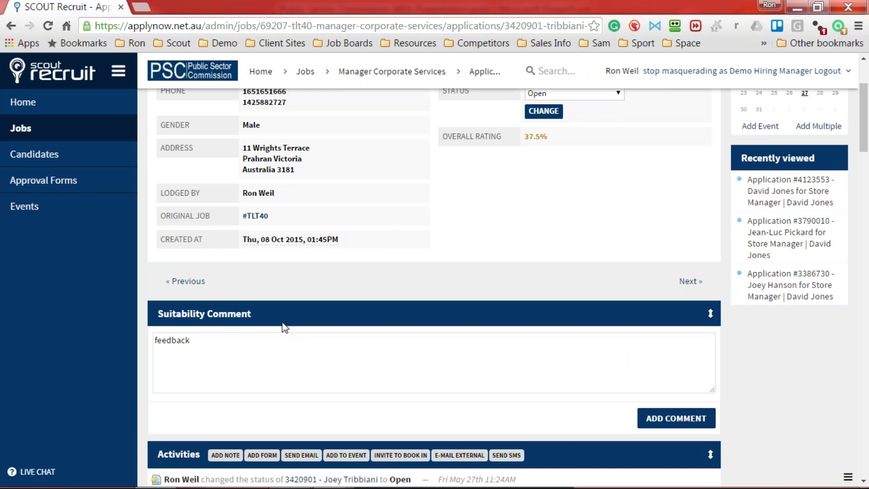
left_click(216, 346)
key("BackSpace")
key("BackSpace")
key("BackSpace")
key("BackSpace")
key("BackSpace")
key("BackSpace")
key("BackSpace")
key("BackSpace")
type("this guy is cool")
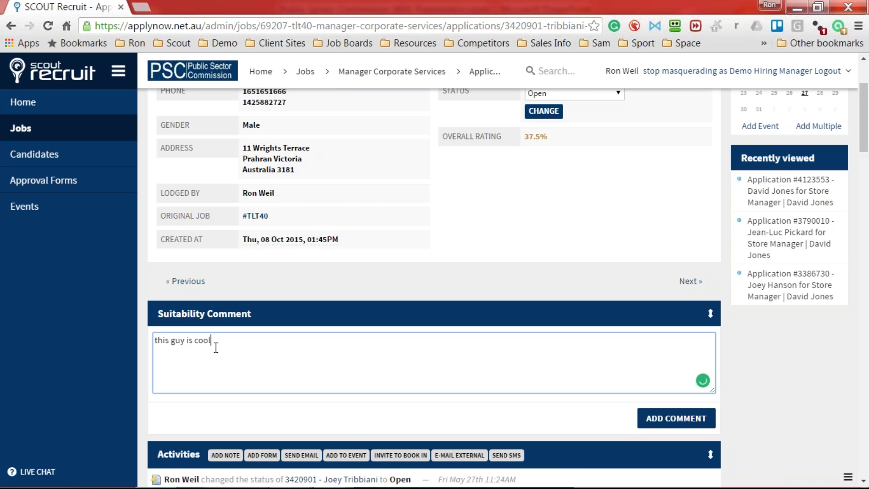
- Examine the application's activities, attachments, question responses and candidate details
scroll(215, 345, "down", 3)
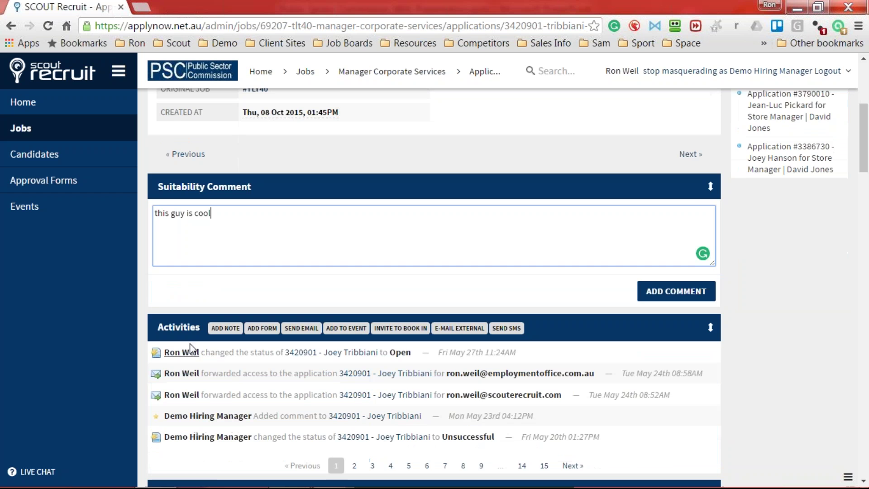
scroll(215, 351, "down", 2)
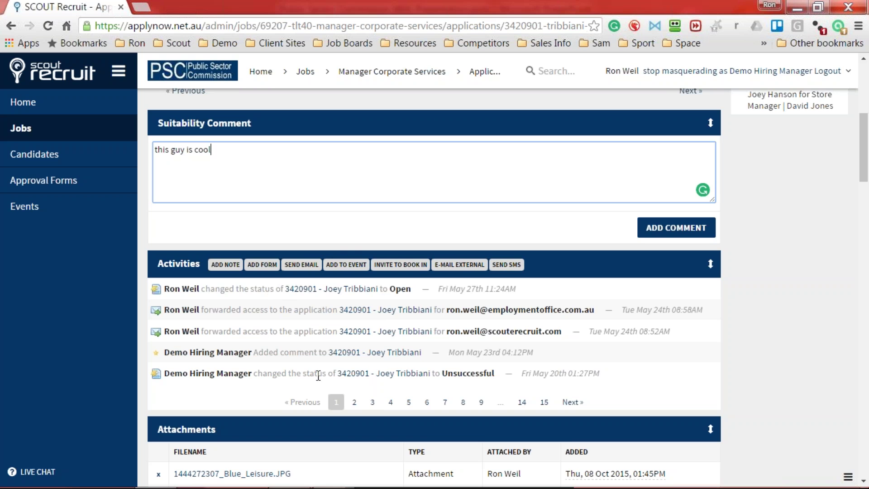
scroll(319, 375, "down", 3)
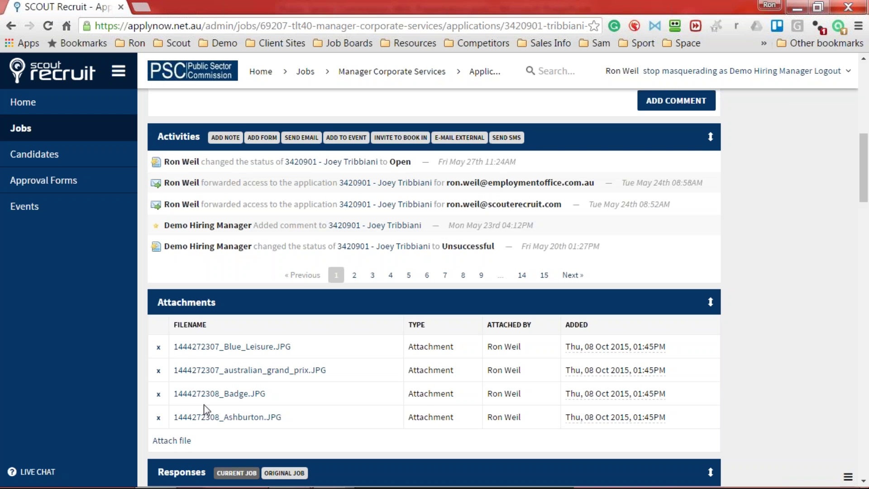
scroll(206, 409, "down", 8)
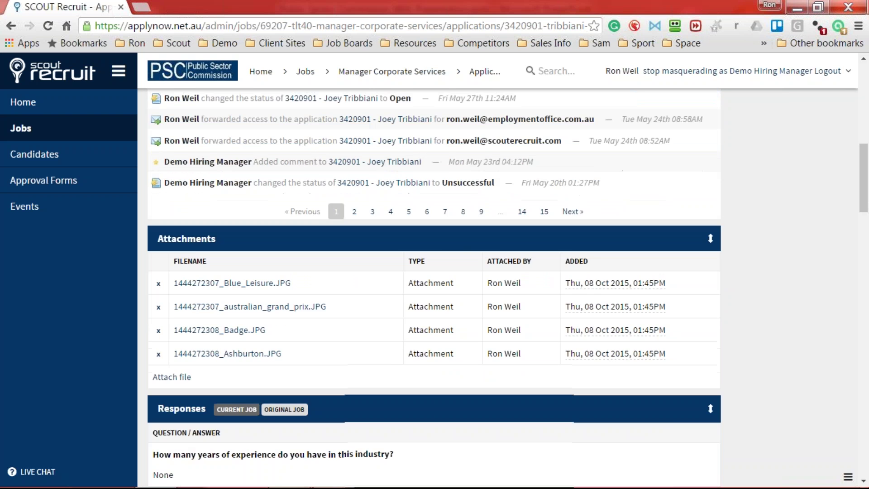
scroll(434, 288, "up", 1)
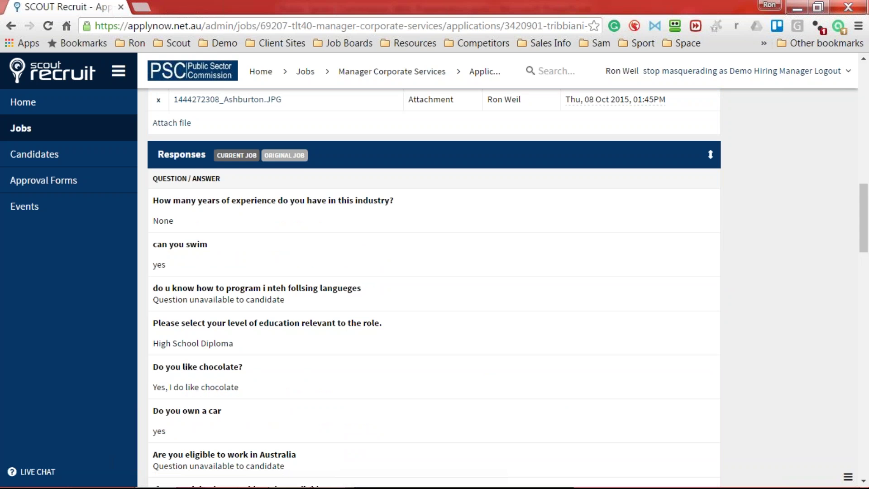
left_click(284, 155)
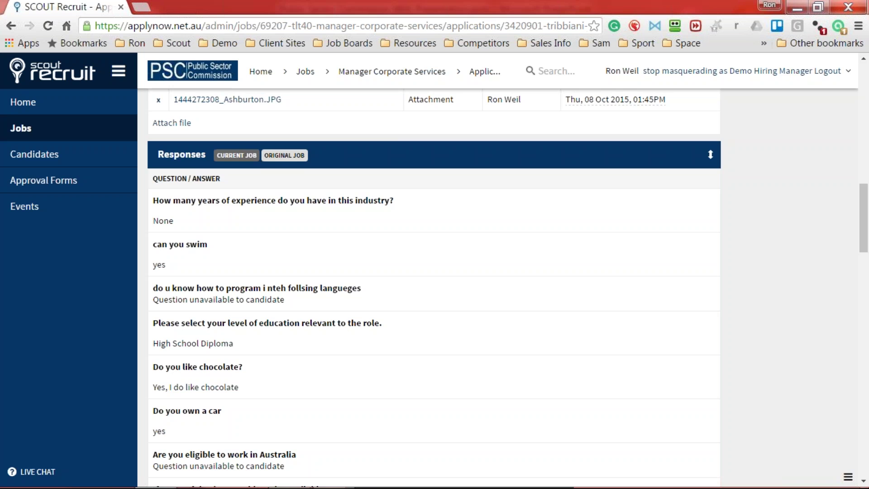
scroll(433, 290, "down", 10)
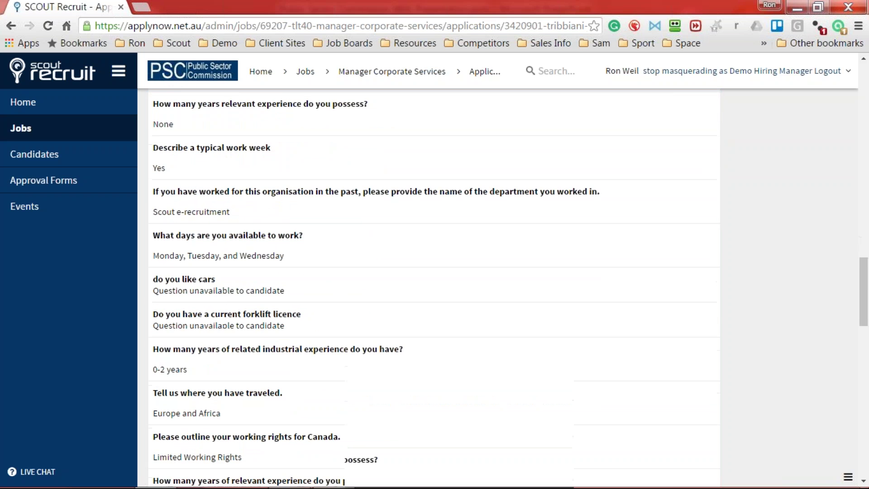
scroll(434, 290, "up", 15)
scroll(217, 233, "down", 1)
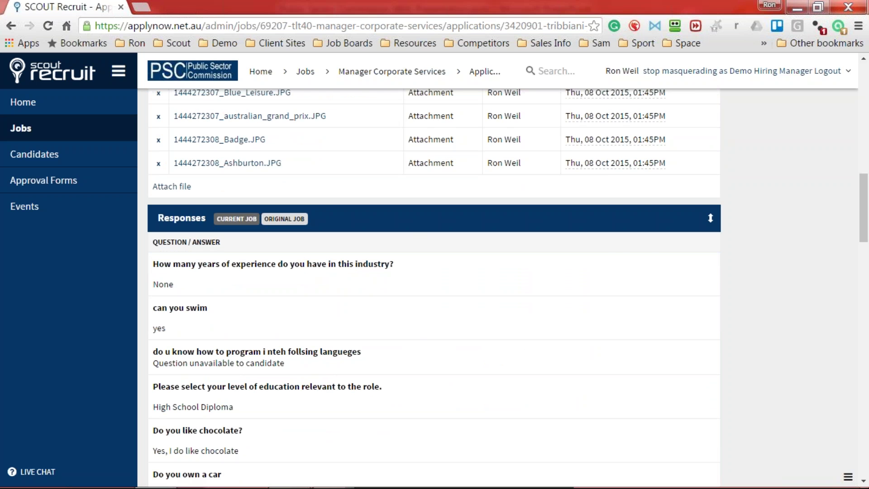
scroll(286, 297, "up", 15)
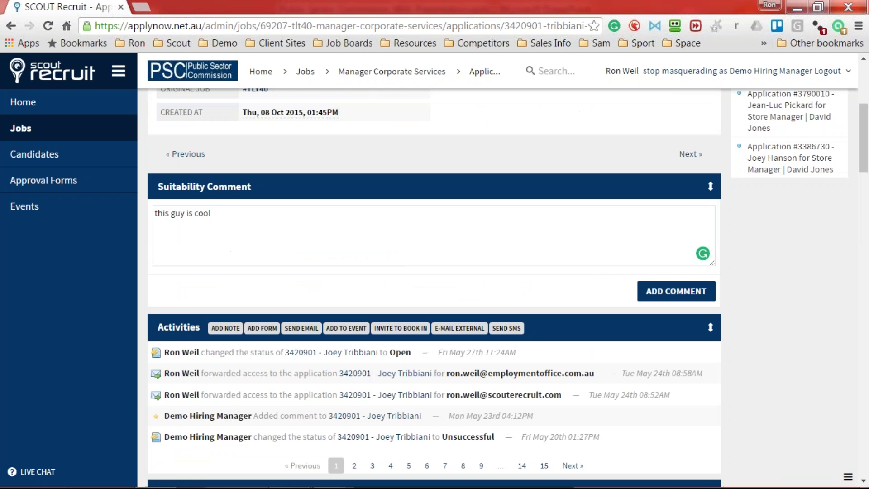
scroll(286, 297, "down", 1)
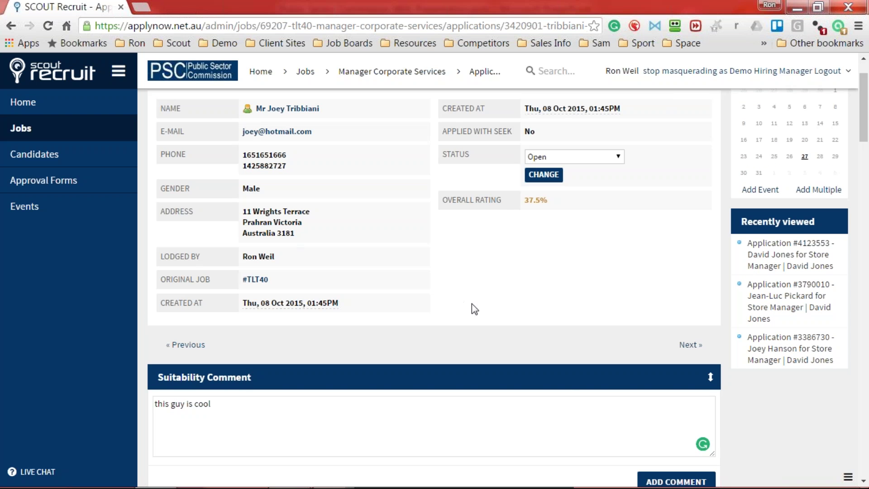
scroll(473, 308, "down", 1)
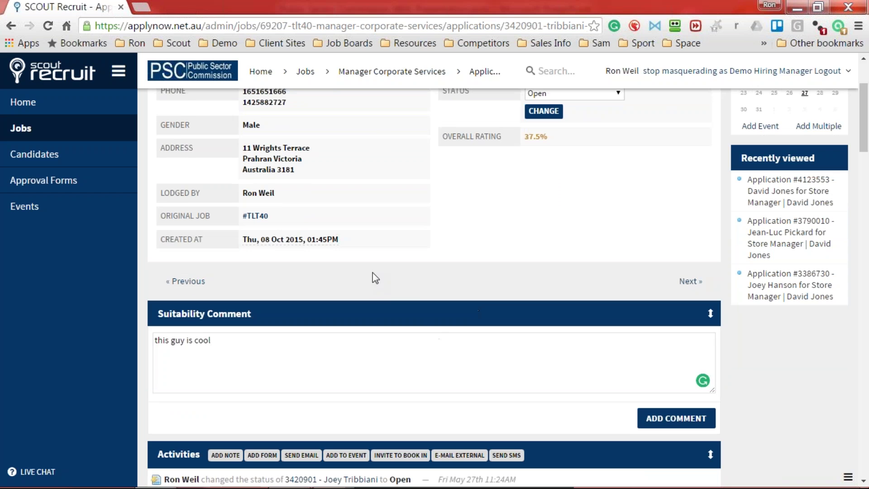
left_click(238, 352)
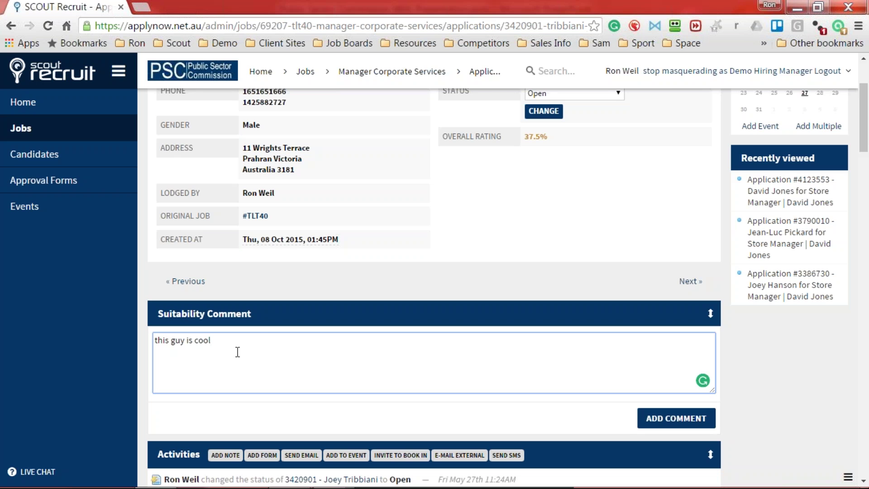
left_click(471, 75)
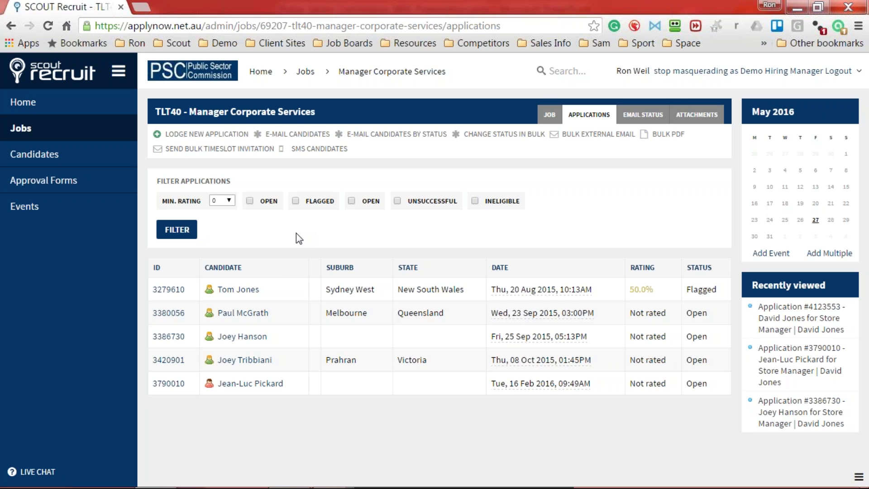
left_click(239, 290)
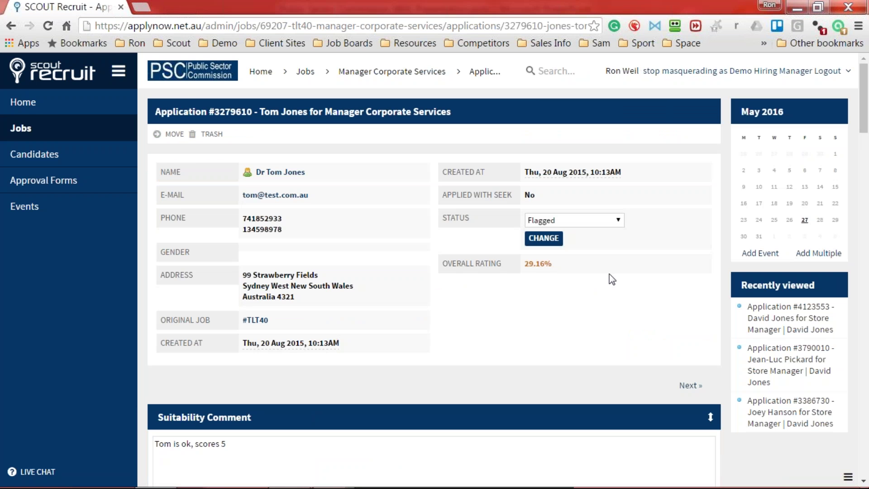
- Stop masquerading as Demo Hiring Manager and masquerade as the SCOUT Demo (2) HR/Admin user
left_click(729, 72)
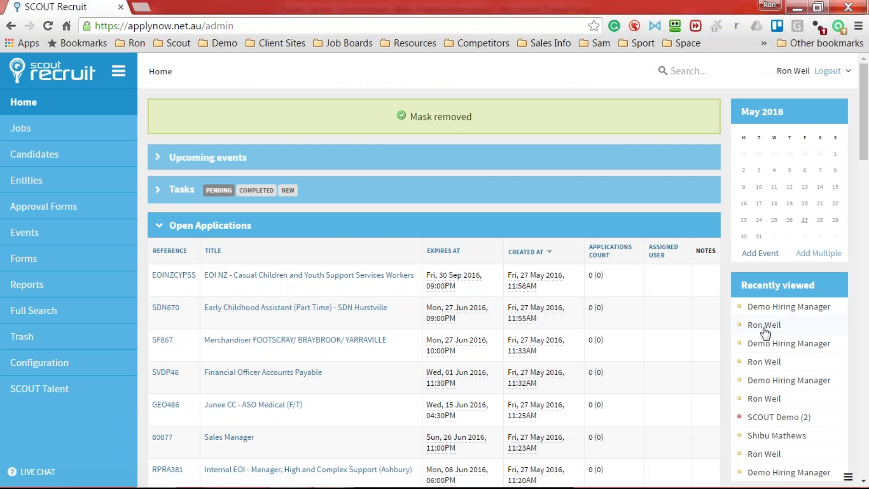
left_click(764, 327)
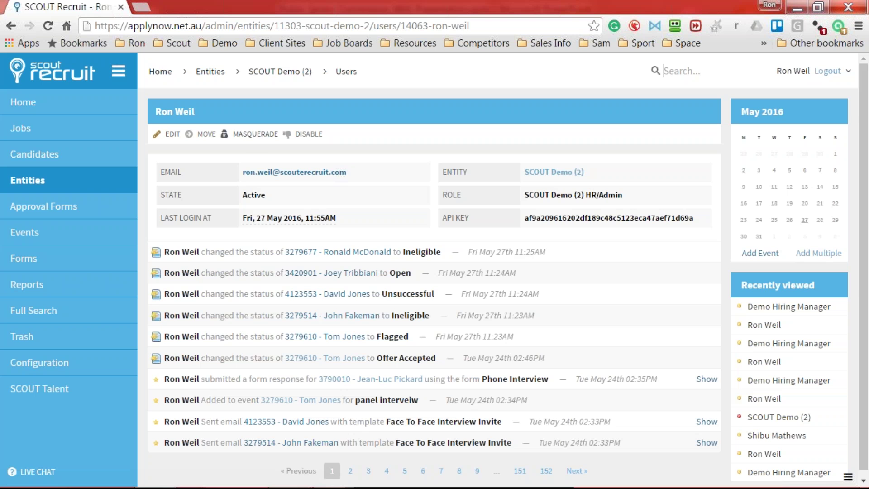
left_click(253, 139)
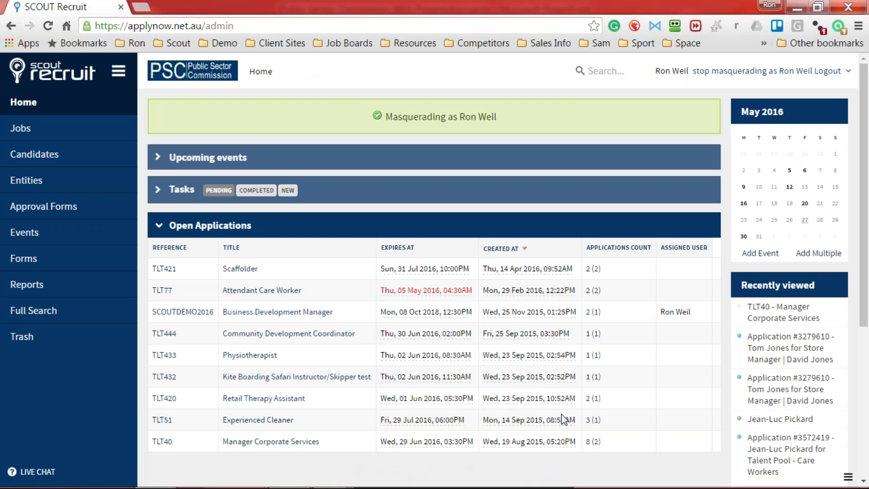
- Open the TLT40 Manager Corporate Services applications and review the Prahran candidate's application down to its activities
left_click(593, 441)
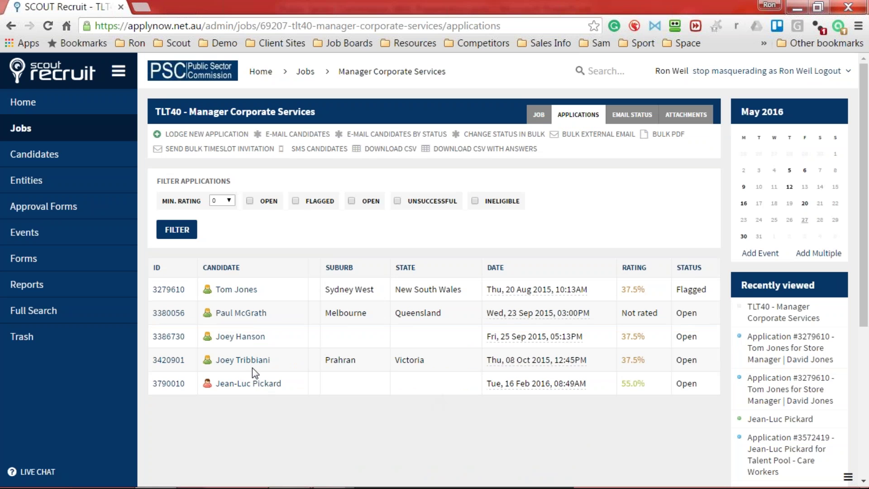
left_click(253, 362)
scroll(312, 375, "down", 2)
scroll(313, 376, "up", 2)
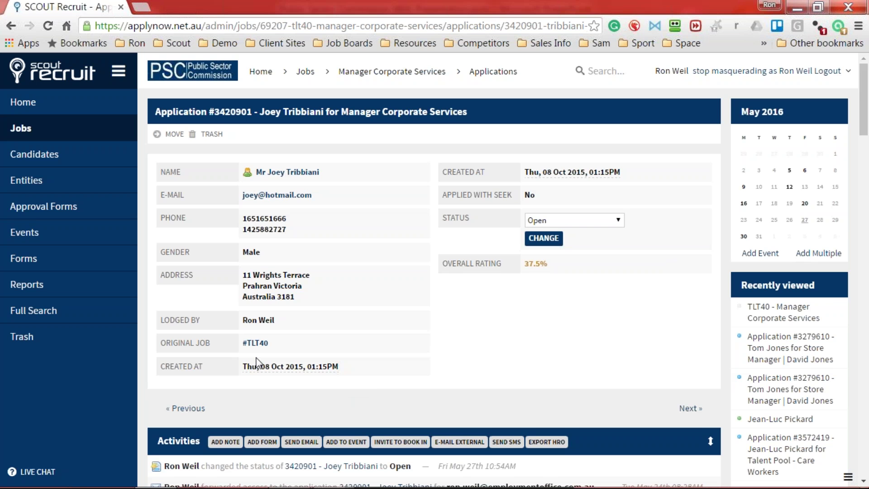
scroll(458, 366, "down", 2)
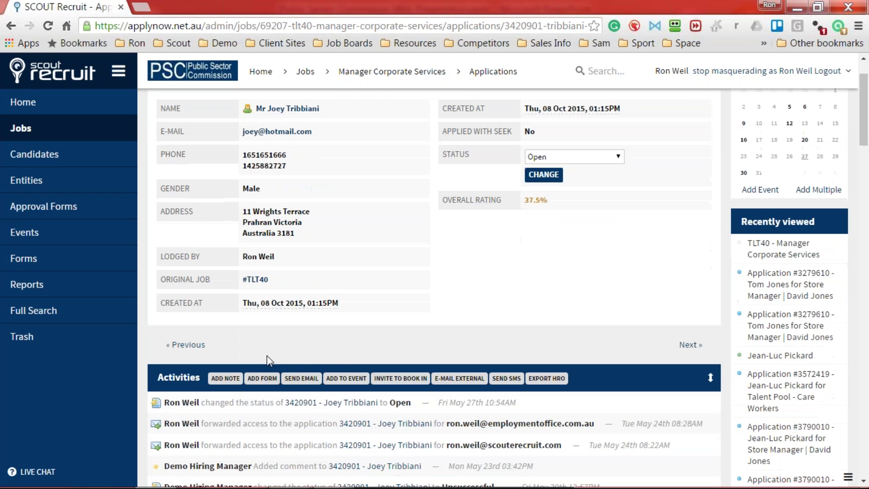
- Fill in the candidate's export to HR Onboard with a start date of 05/27/2016
left_click(546, 382)
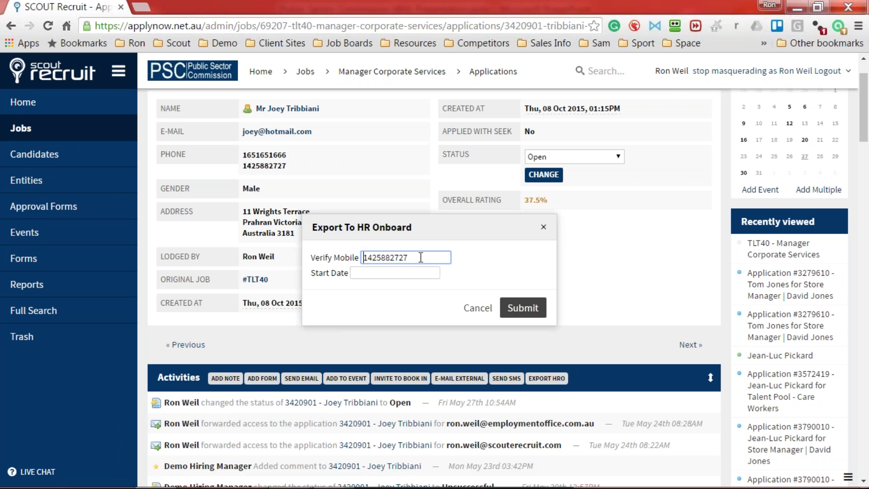
left_click(393, 273)
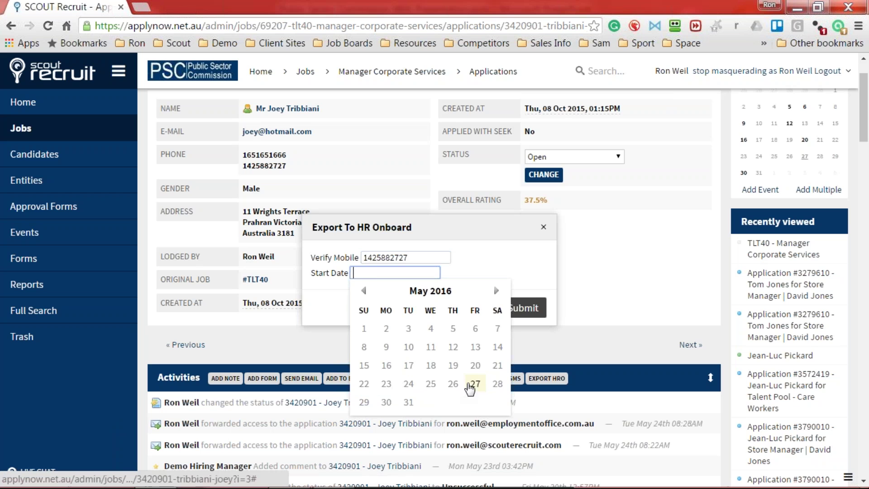
left_click(475, 384)
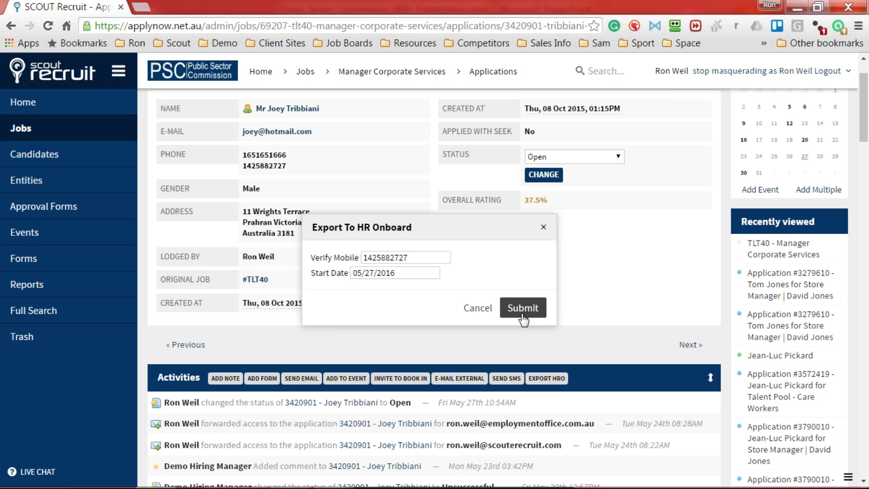
- Switch to the PowerPoint presentation and show slide 9, "Some of the HR systems we work with", as a full-screen slide show
key("alt+Tab")
left_click(77, 321)
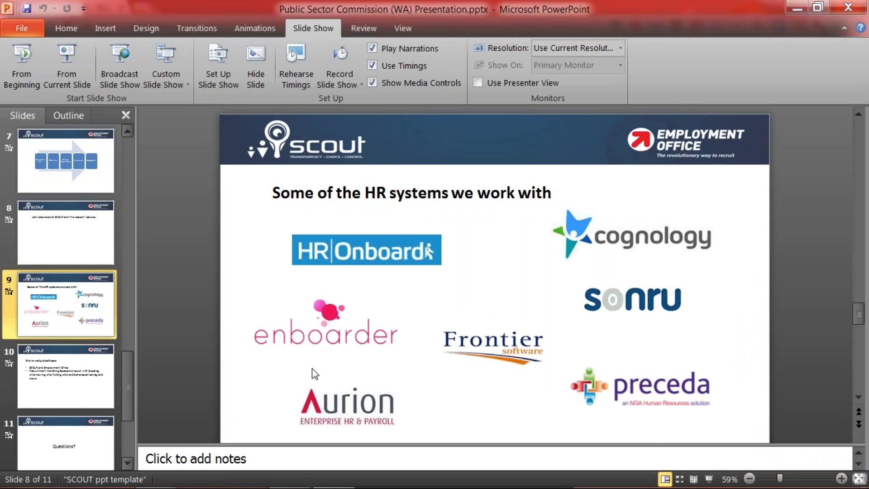
left_click(709, 479)
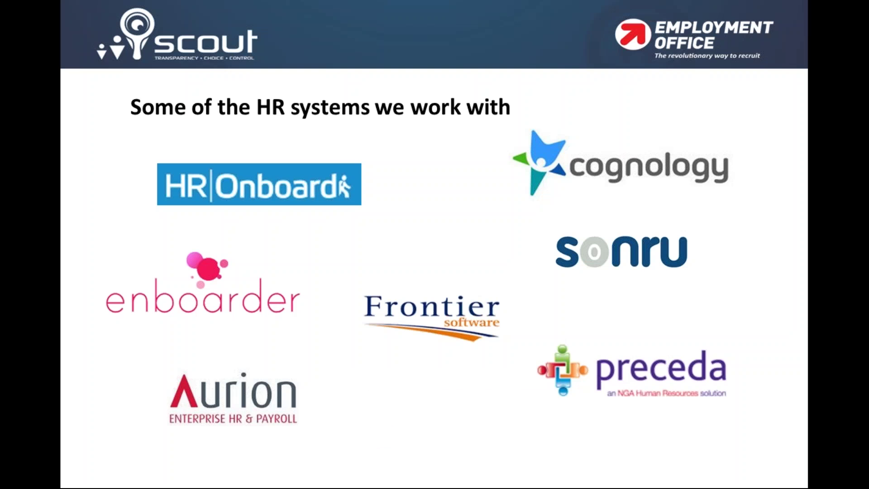
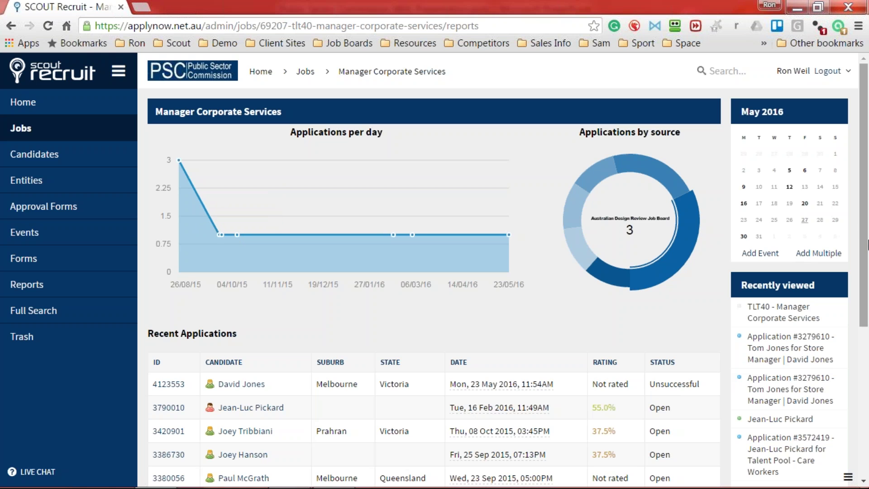
- Open the TLT40 Manager Corporate Services job for editing and read through its Description content
mouse_move(670, 184)
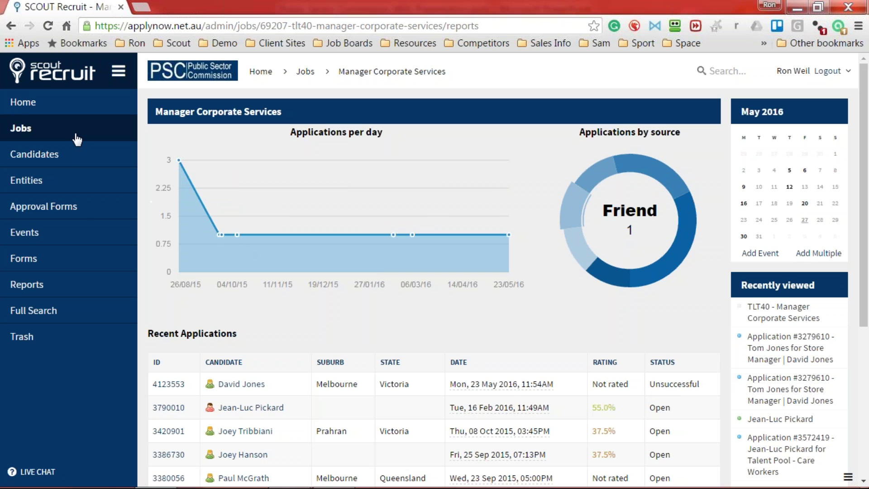
left_click(37, 114)
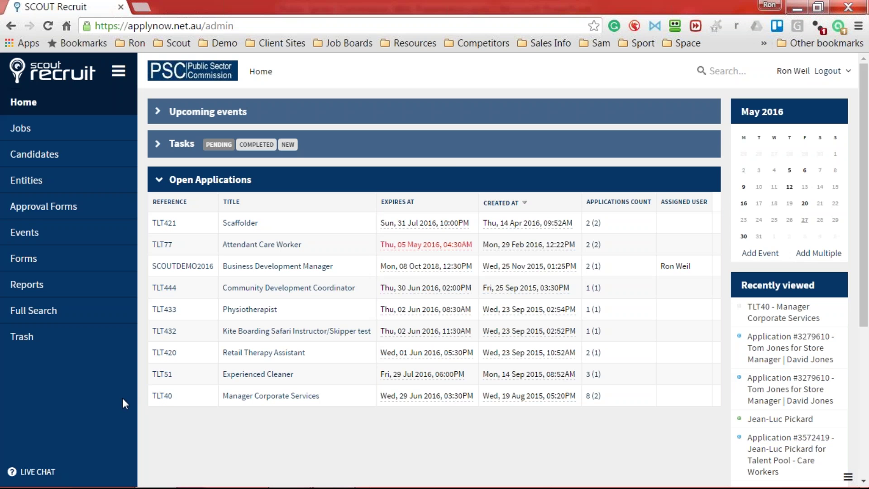
left_click(162, 396)
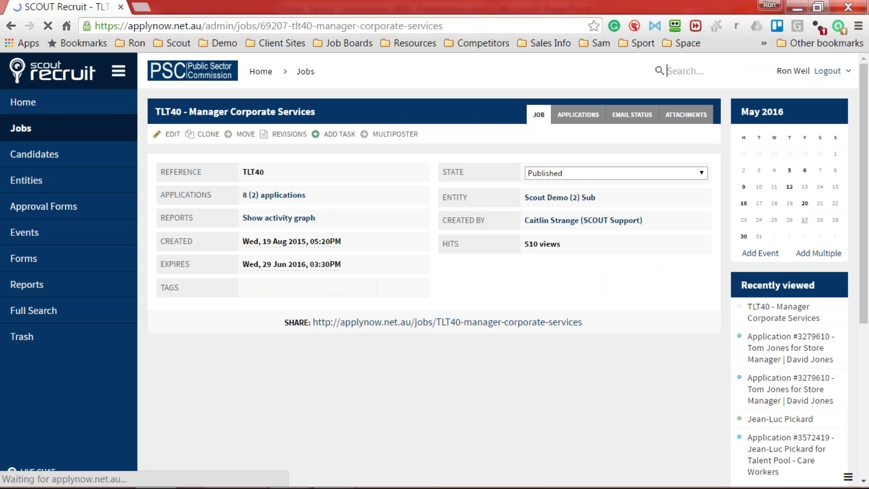
left_click(175, 143)
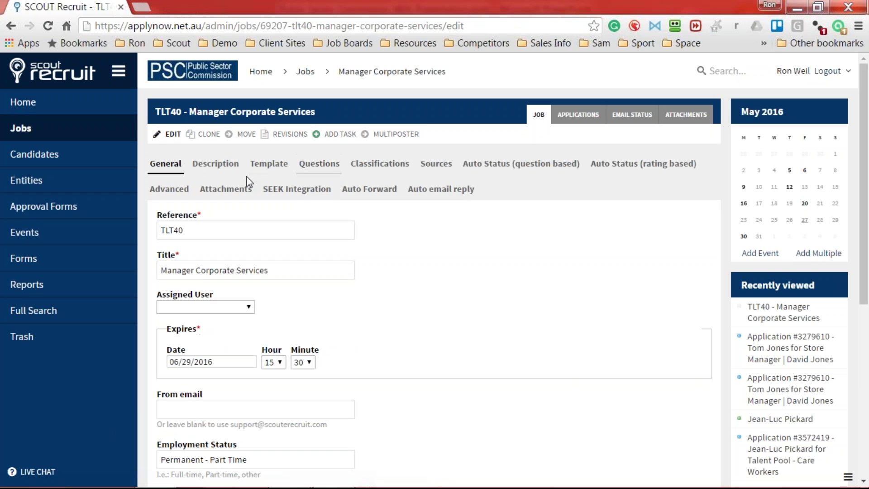
left_click(216, 164)
scroll(244, 236, "down", 2)
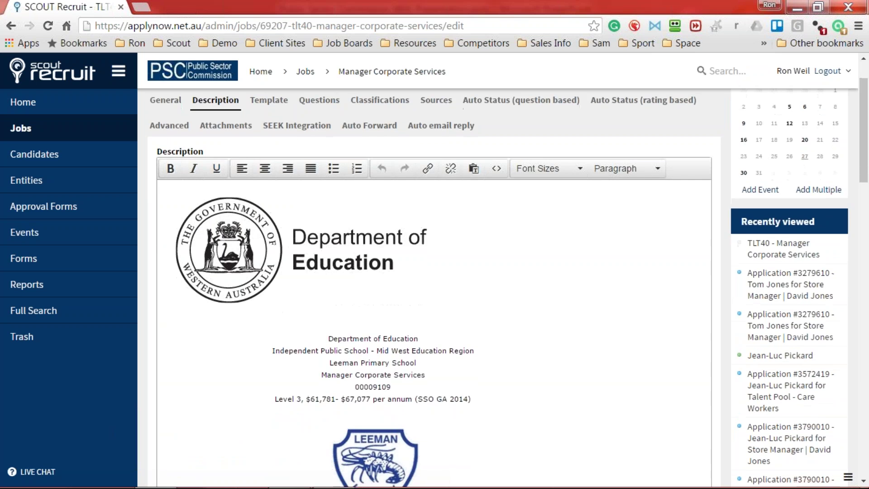
scroll(435, 290, "down", 2)
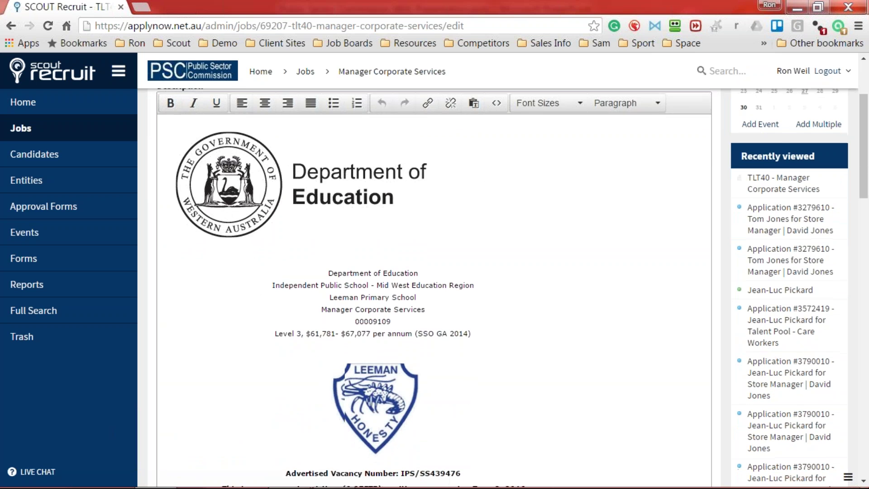
scroll(435, 290, "down", 8)
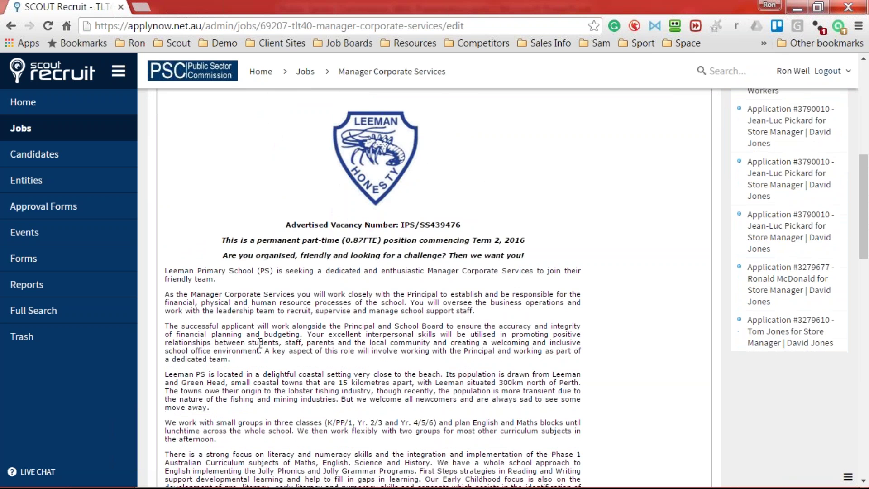
scroll(260, 343, "down", 6)
scroll(260, 342, "up", 15)
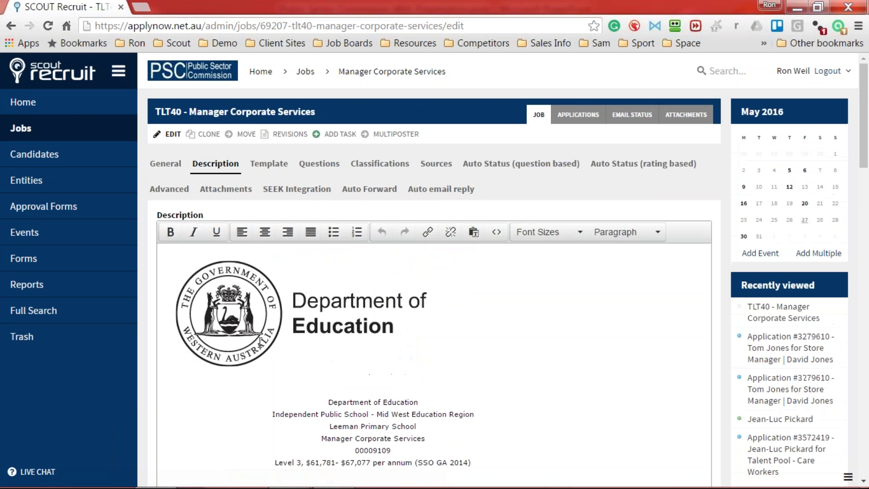
- Reorder the job's screening questions, placing the level-of-education question directly above the programming-languages question
left_click(324, 166)
scroll(259, 376, "down", 1)
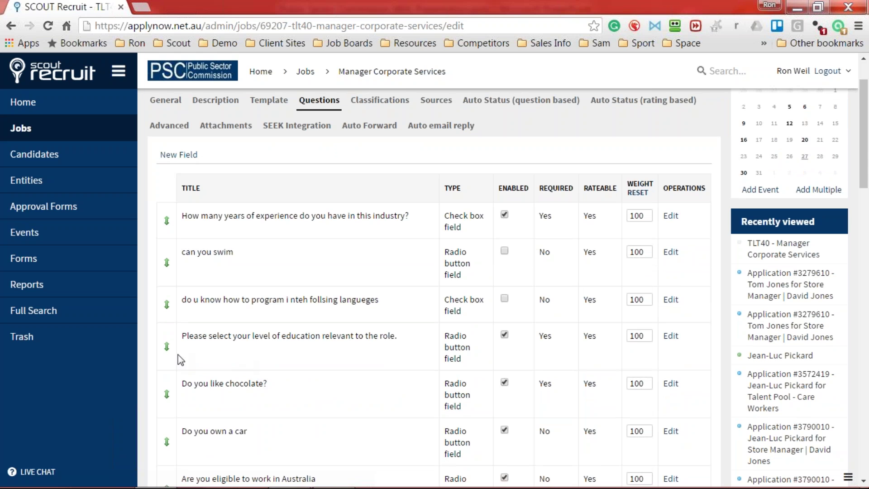
left_click_drag(167, 344, 159, 295)
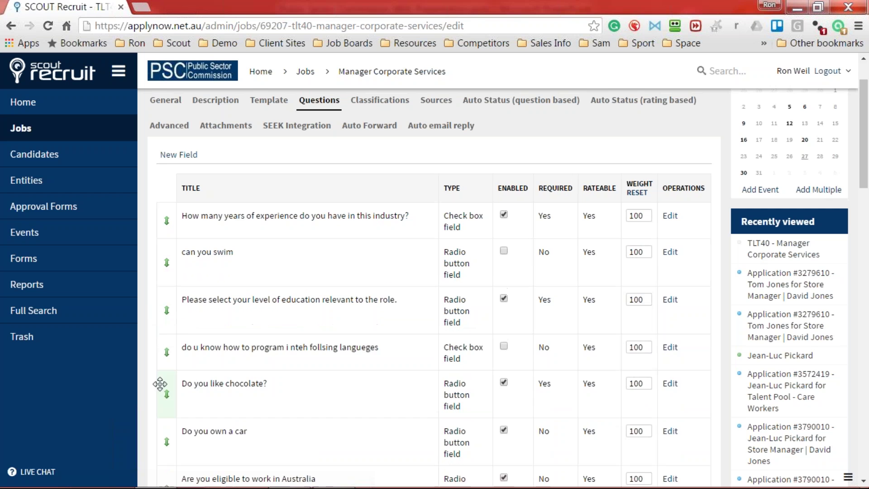
left_click_drag(163, 385, 160, 359)
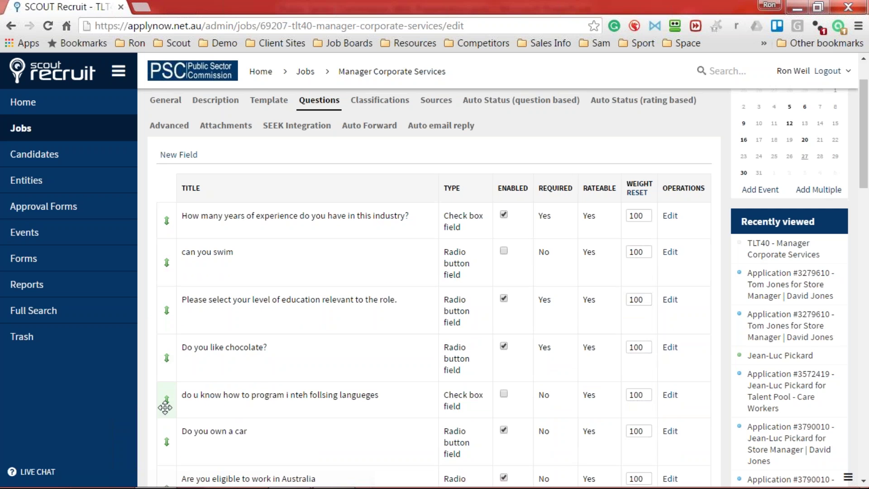
left_click_drag(163, 402, 165, 346)
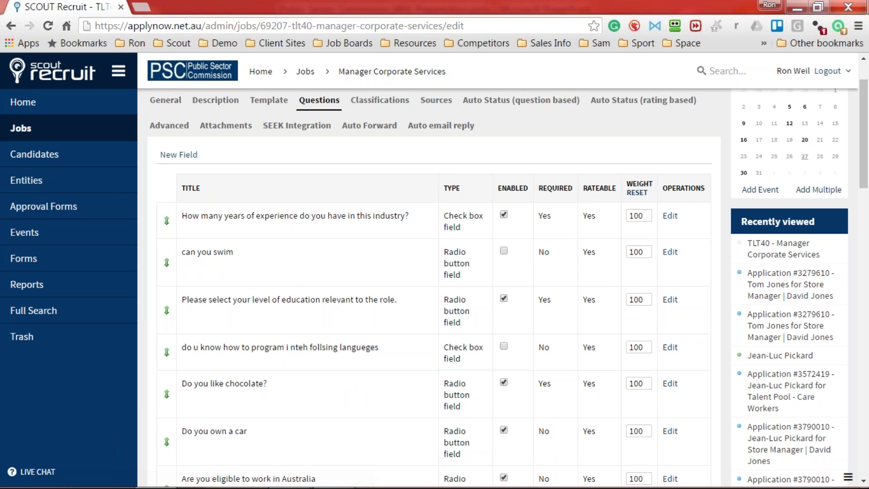
- Show the job's question-based Auto Status rules, and open the TLT40 applications list from the home page
left_click(472, 111)
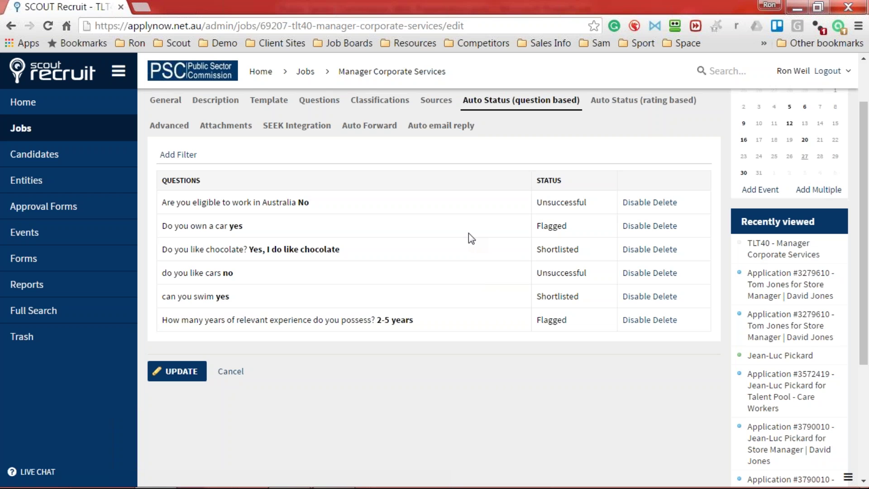
left_click(30, 109)
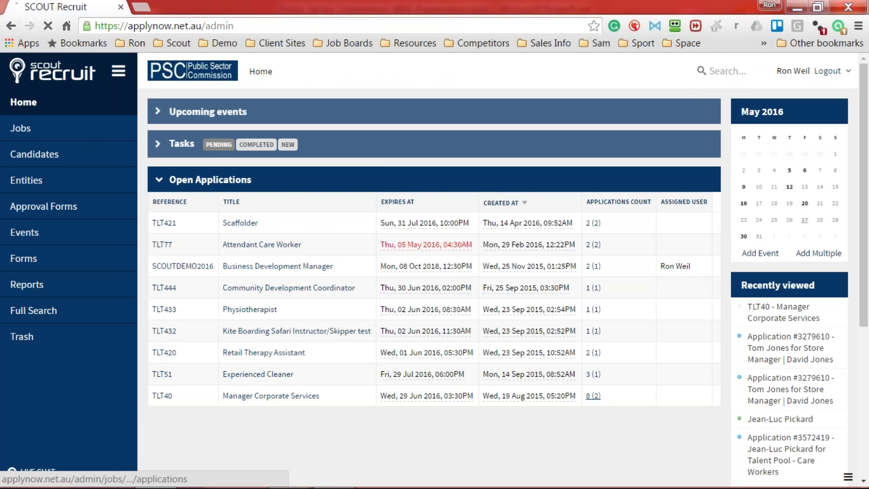
left_click(591, 396)
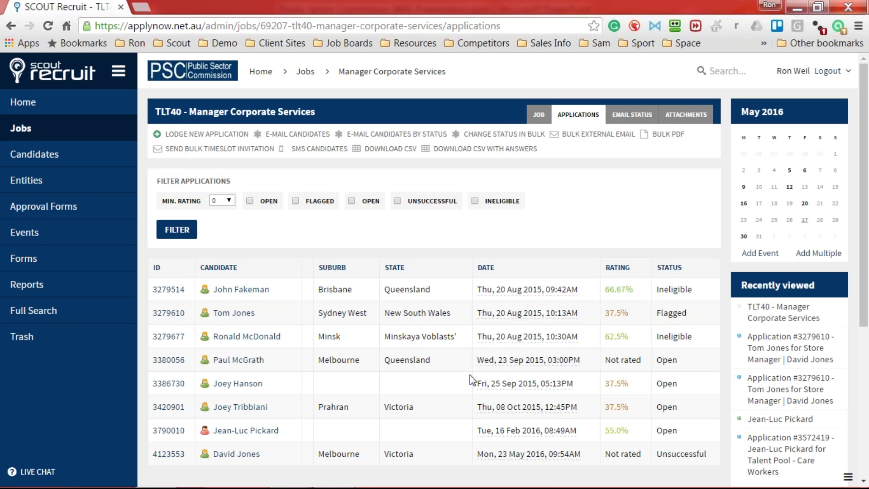
- Show the Keyword Search and Exact Phrase Match options in Full Search, and return to the home page
left_click(46, 313)
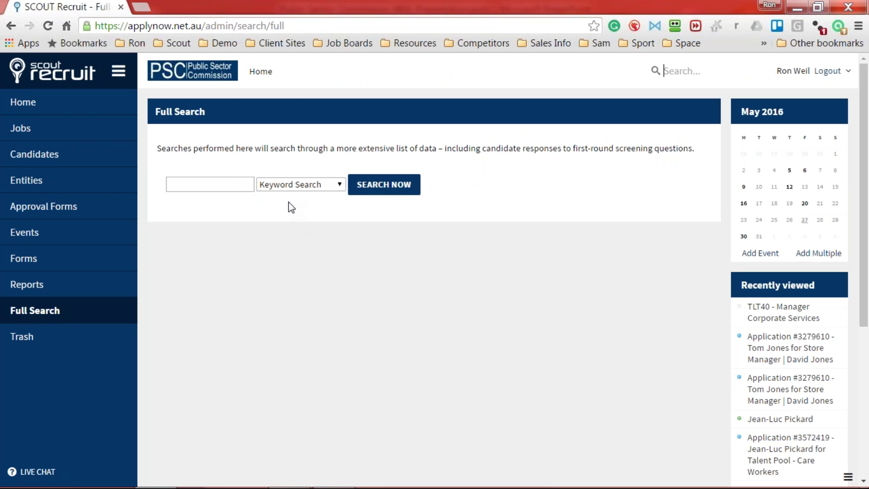
left_click(302, 185)
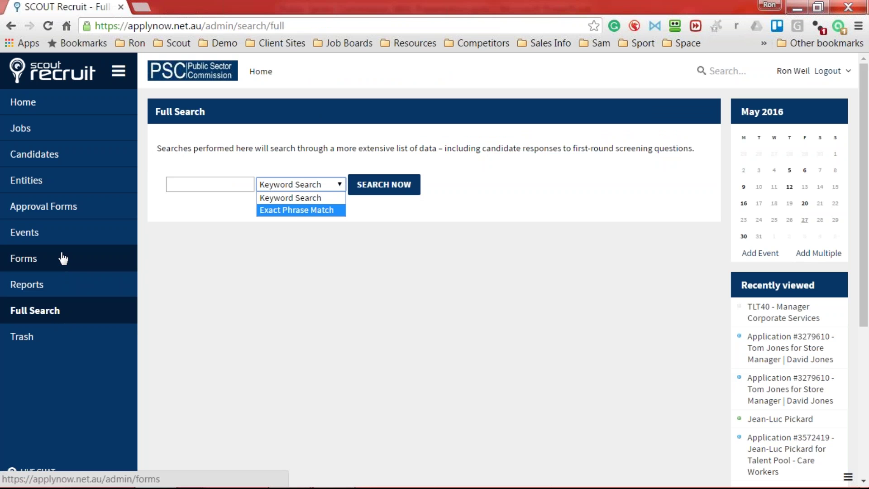
left_click(33, 108)
left_click(33, 112)
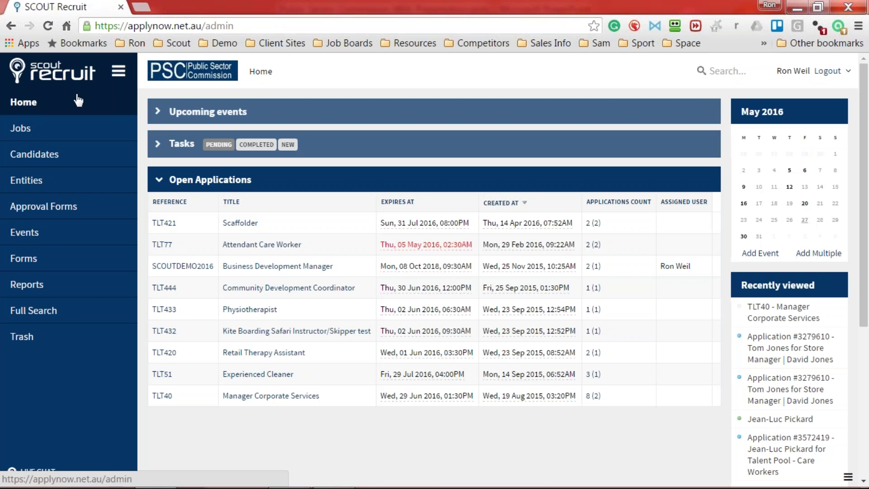
- Open the Aegis Aged Care careers site at aegisagedcare.applynow.net.au in a new browser tab
left_click(144, 6)
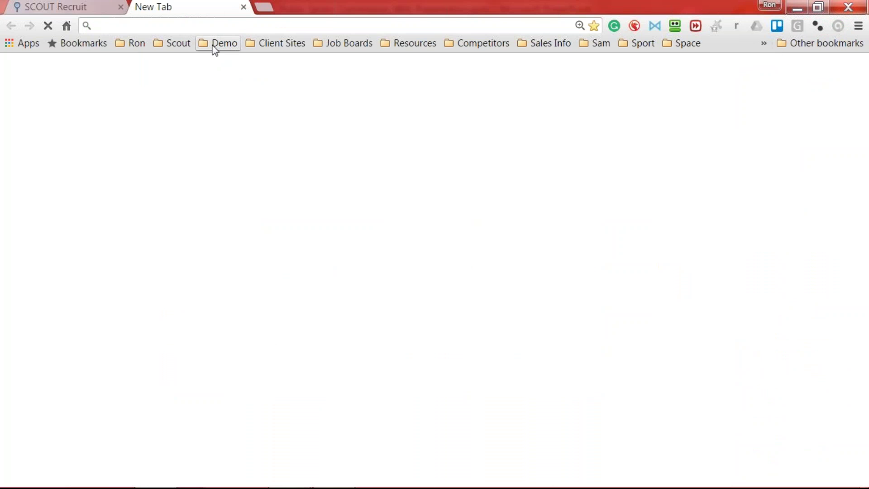
left_click(331, 47)
mouse_move(280, 46)
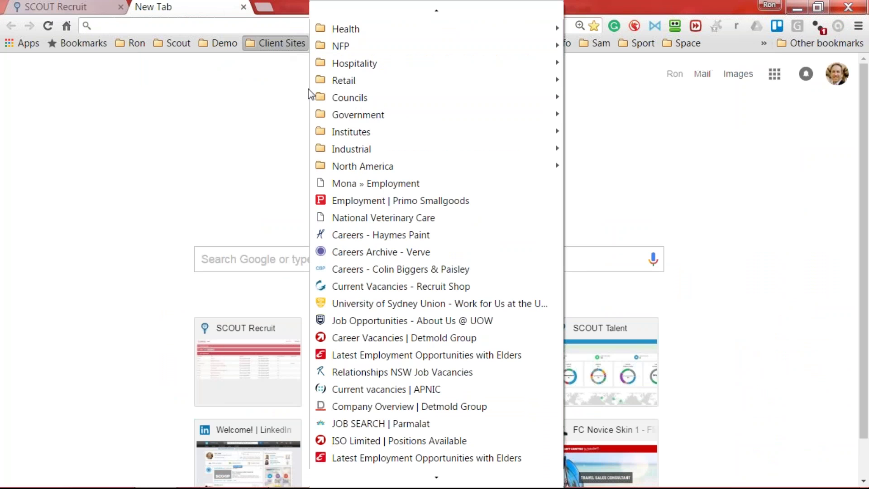
mouse_move(369, 122)
mouse_move(398, 104)
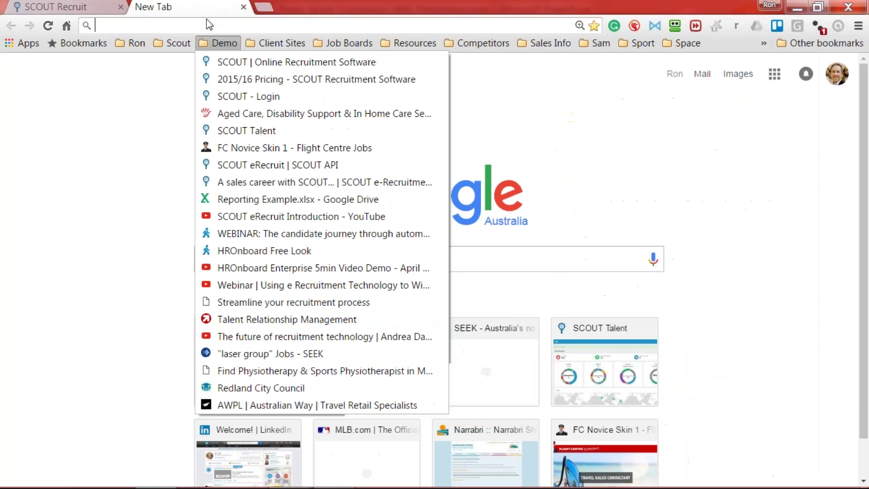
left_click(204, 26)
type("aegisagedcare.applynow.net.au")
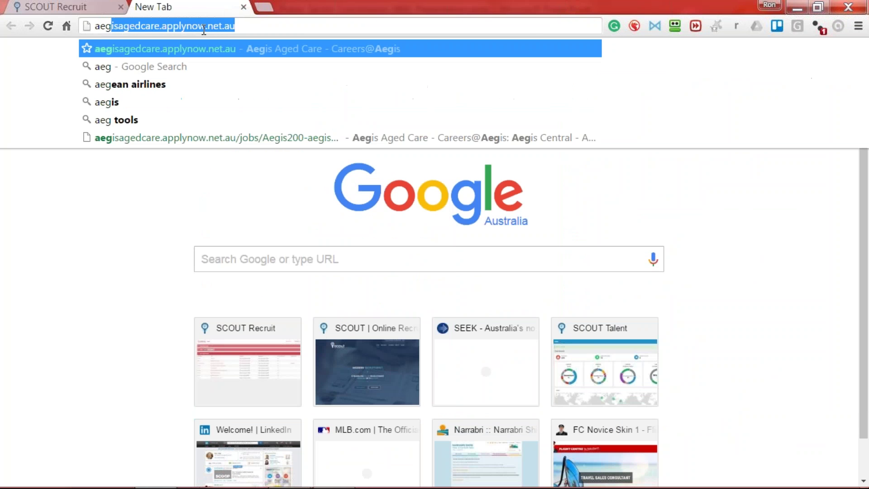
key("Return")
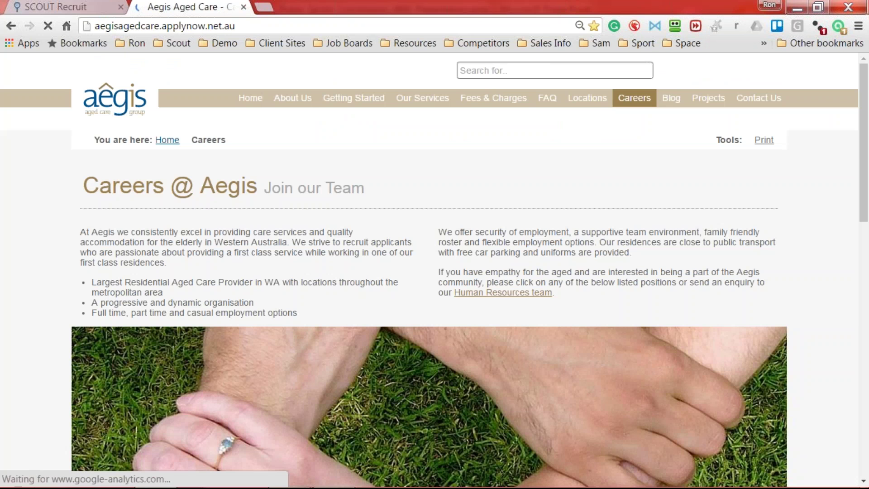
- Open the "Aegis Central - Assistant in Nursing Pool" vacancy and review its advertisement and application form down to the Questions section
scroll(229, 237, "down", 10)
scroll(175, 252, "down", 3)
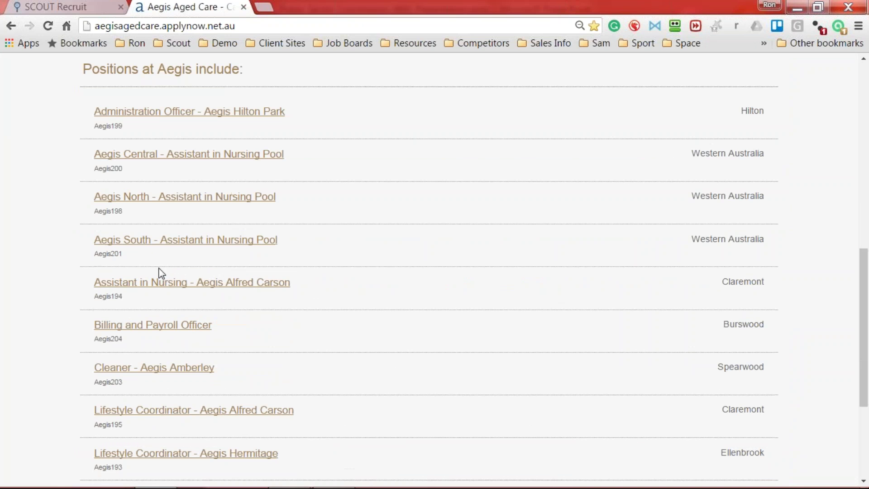
left_click(155, 157)
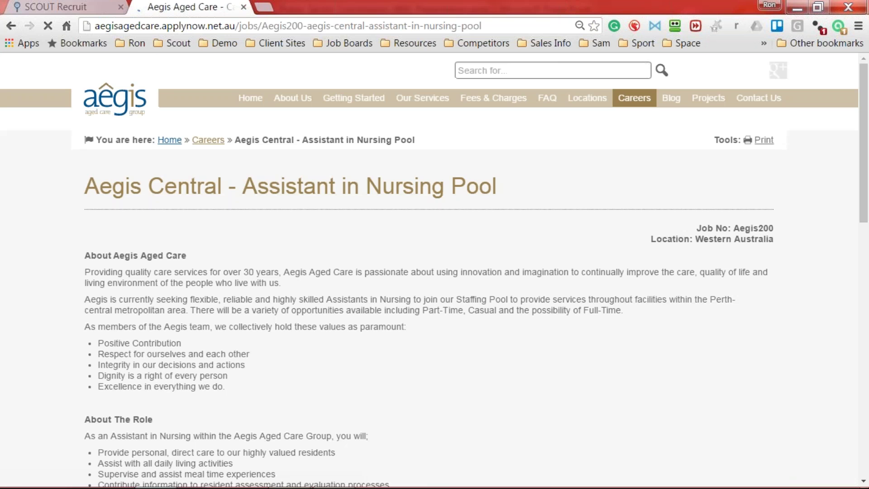
scroll(434, 272, "down", 3)
scroll(435, 272, "down", 12)
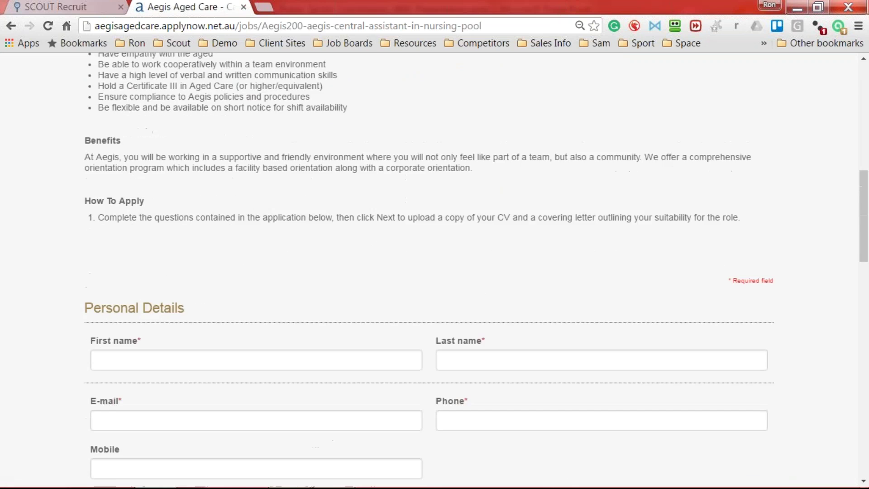
scroll(435, 272, "down", 7)
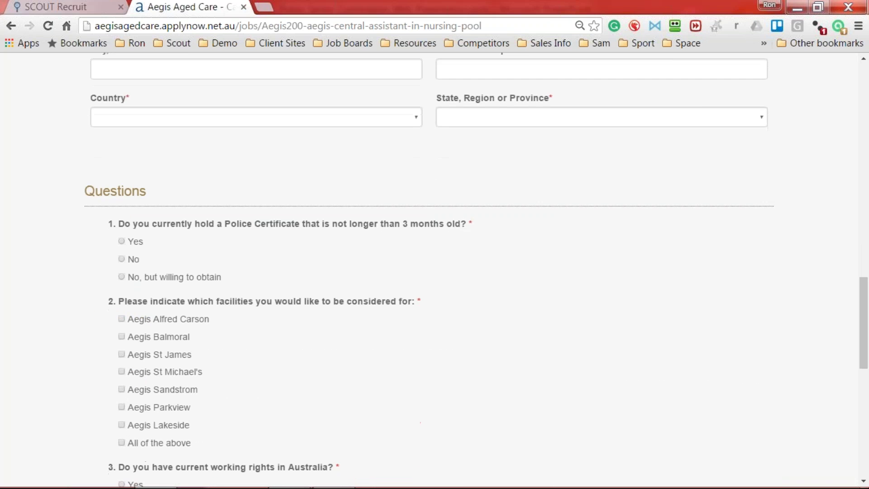
scroll(434, 271, "down", 1)
scroll(145, 126, "down", 2)
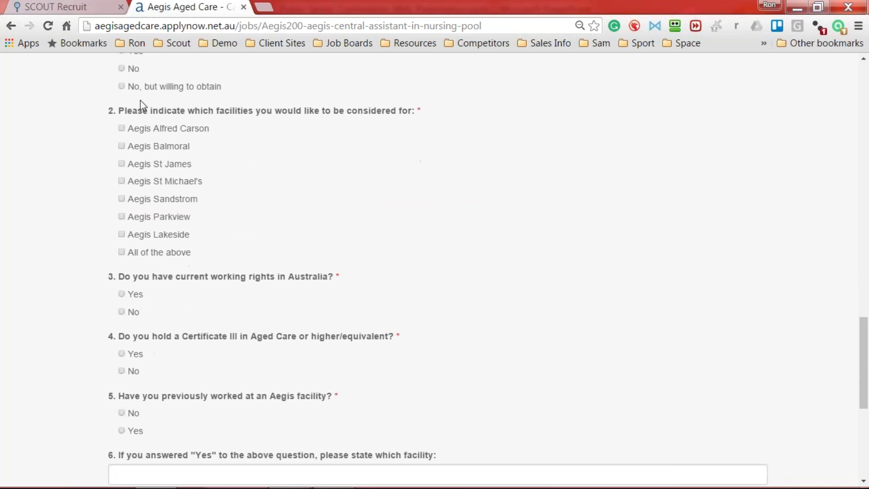
- Answer No to the Police Certificate, choose Aegis St Michael's, Yes to working rights and Certificate III, No to previous Aegis work, and return to SCOUT Recruit
scroll(138, 148, "up", 1)
left_click(128, 135)
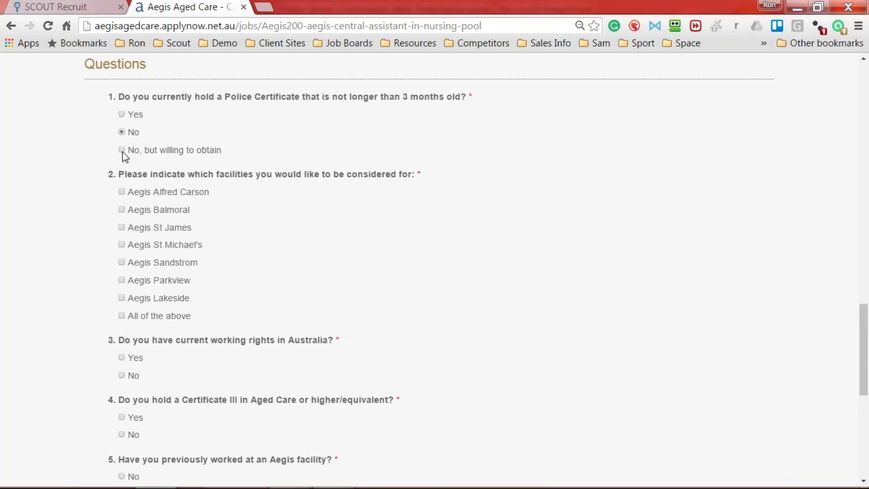
left_click(128, 245)
left_click(122, 357)
scroll(121, 357, "down", 1)
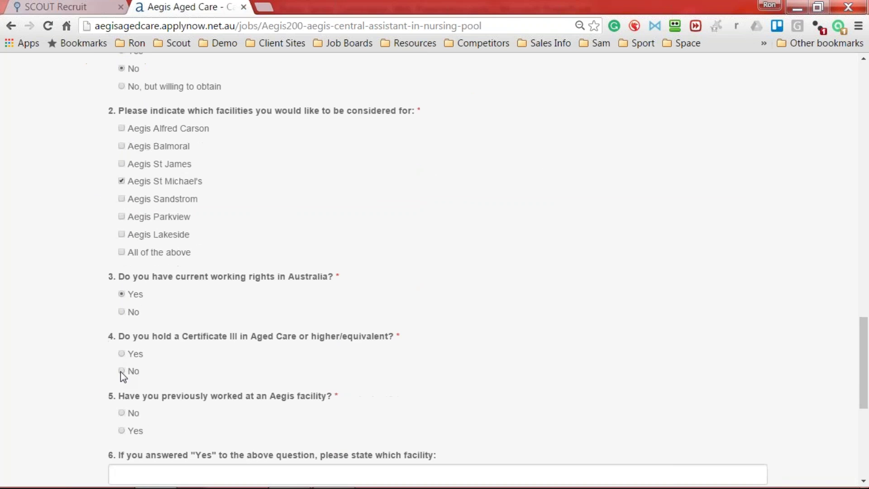
left_click(121, 354)
left_click(121, 413)
left_click(83, 8)
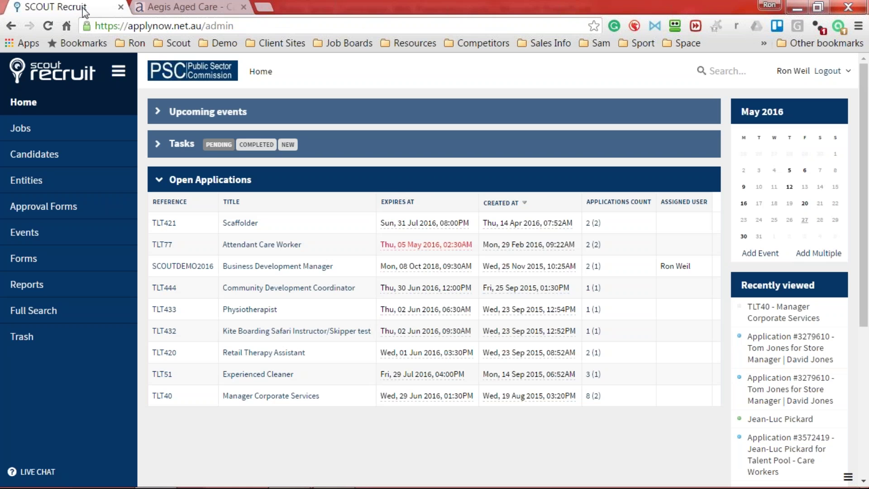